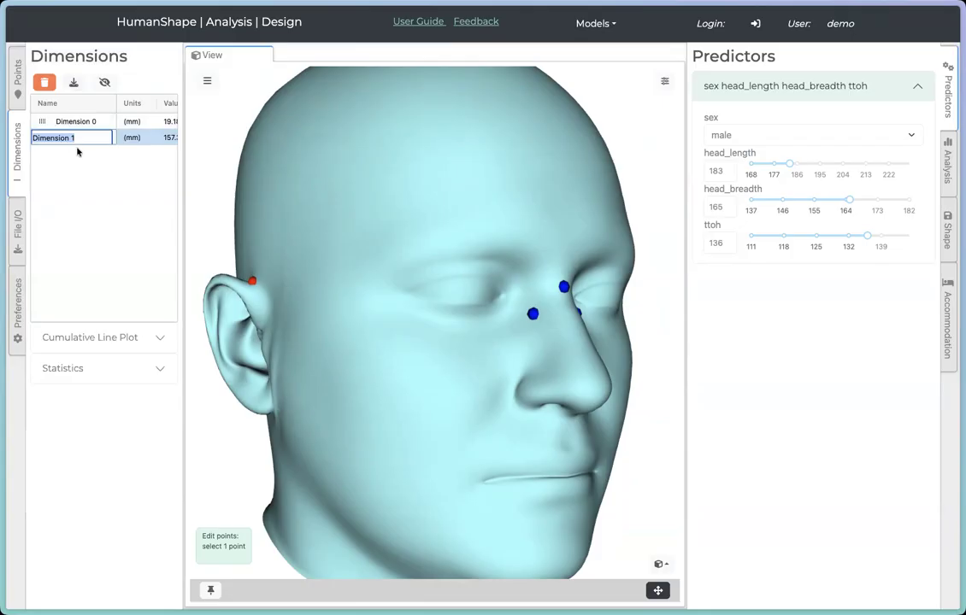
Rename Dimension 1 as HeadBreadthAtEar and widen the dimensions table to show its percentile and projection columns
{"action": "type", "text": "HeadBreadthA..."}
{"action": "key", "text": "Return"}
{"action": "left_click_drag", "start_coordinate": [182, 229], "coordinate": [430, 231]}
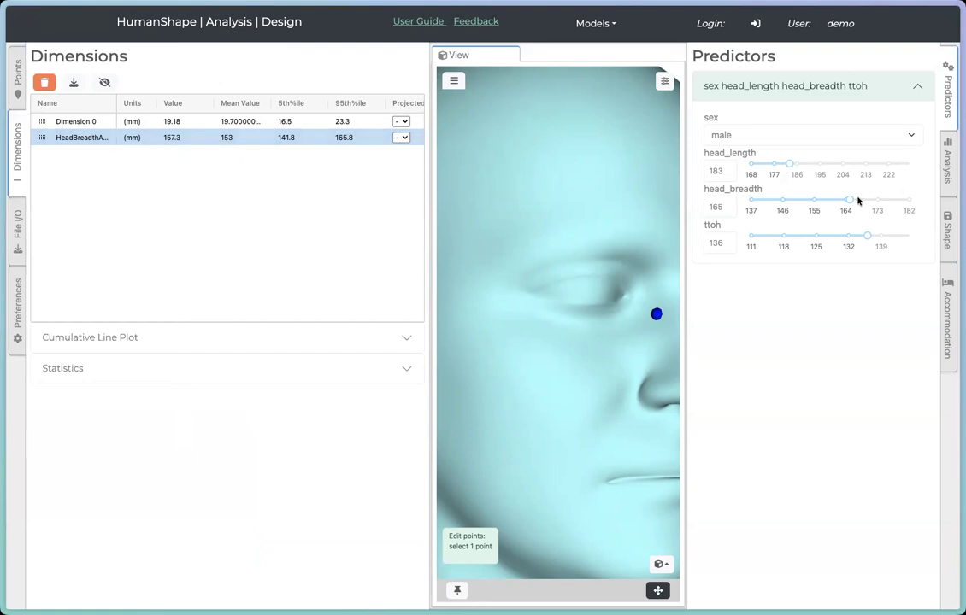
Set the head_breadth predictor to 148 and project the HeadBreadthAtEar dimension onto the Y axis
{"action": "left_click_drag", "start_coordinate": [849, 200], "coordinate": [789, 201]}
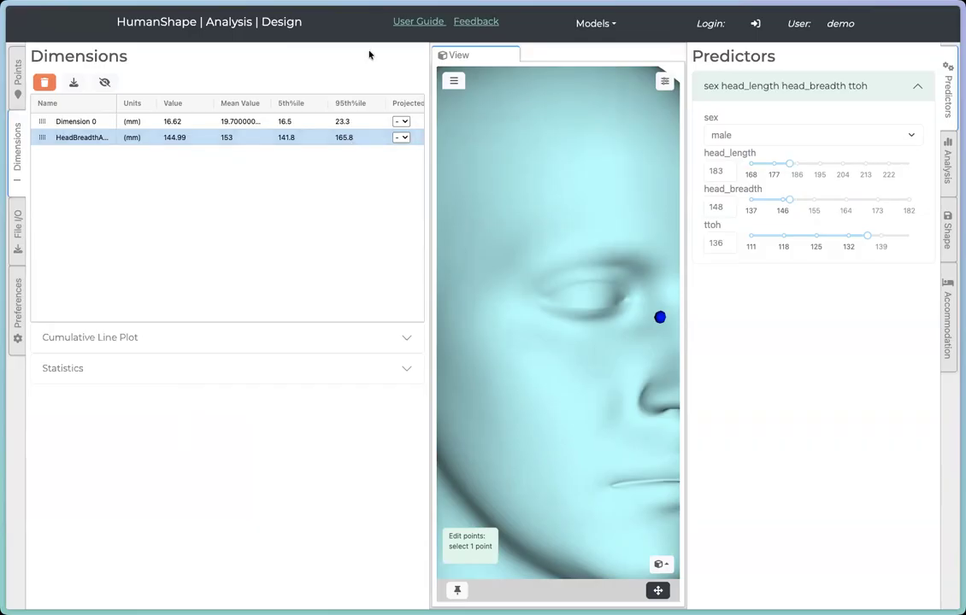
{"action": "left_click", "coordinate": [404, 139]}
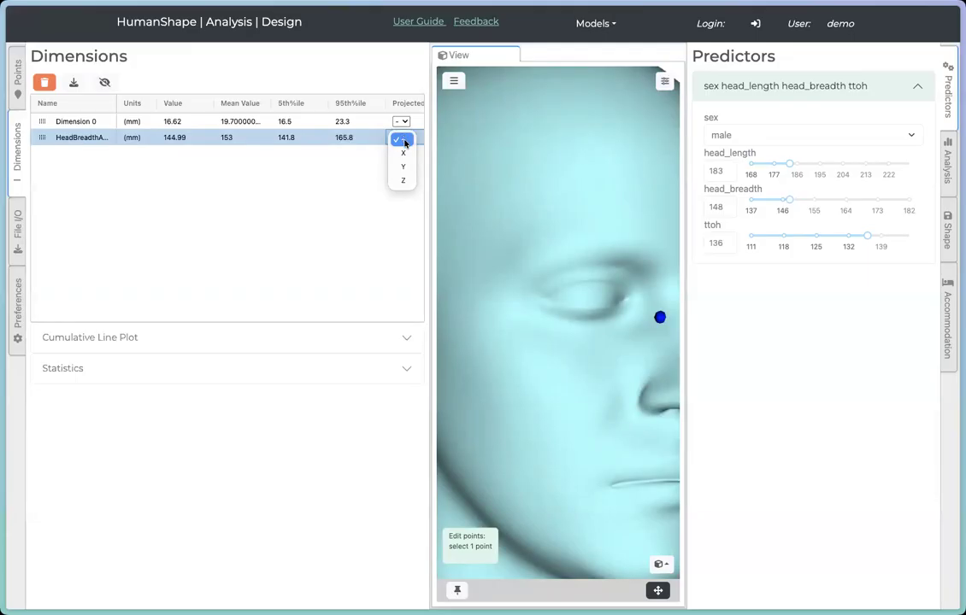
{"action": "left_click", "coordinate": [405, 168]}
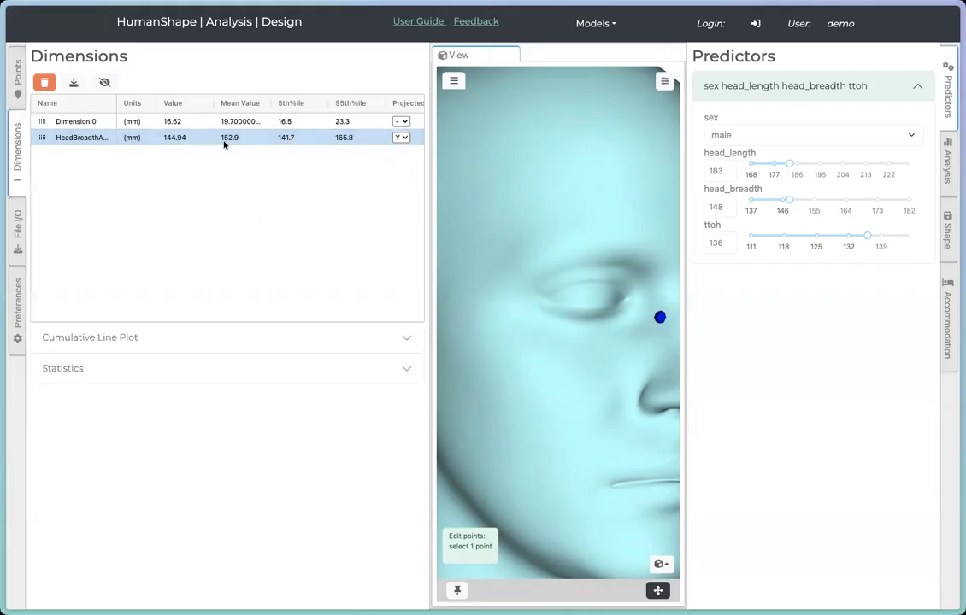
Set the head_length predictor first to 173 and finally to 219, with head_breadth at 174
{"action": "left_click_drag", "start_coordinate": [429, 330], "coordinate": [274, 329]}
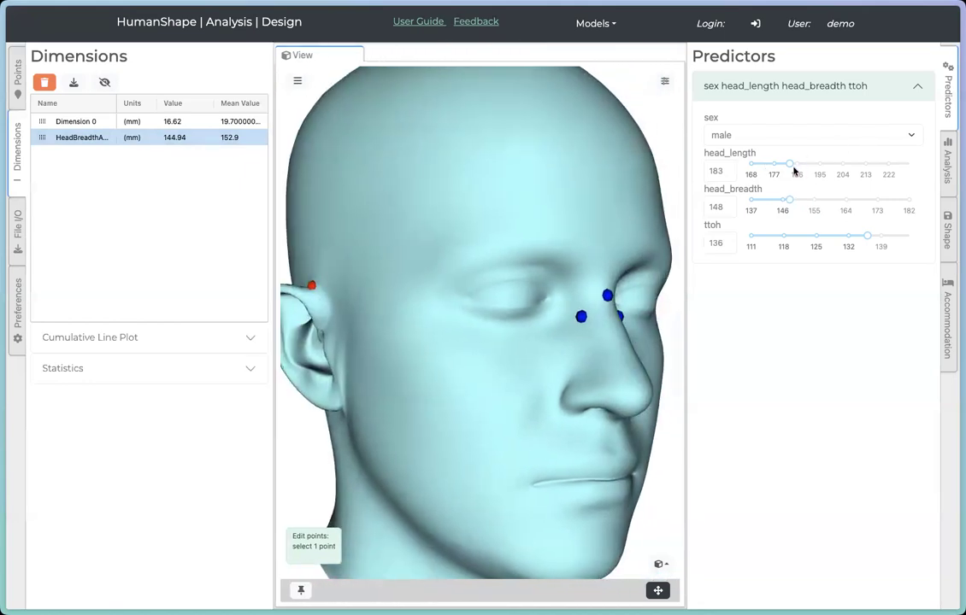
{"action": "mouse_move", "coordinate": [786, 165]}
{"action": "left_click_drag", "start_coordinate": [786, 165], "coordinate": [763, 167]}
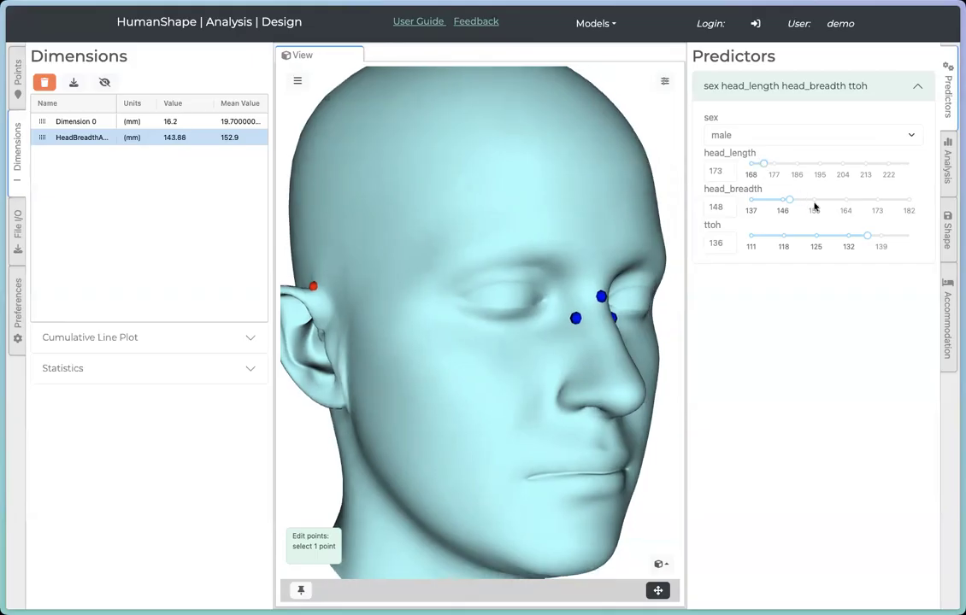
{"action": "left_click_drag", "start_coordinate": [788, 200], "coordinate": [880, 200]}
{"action": "left_click_drag", "start_coordinate": [770, 166], "coordinate": [881, 164]}
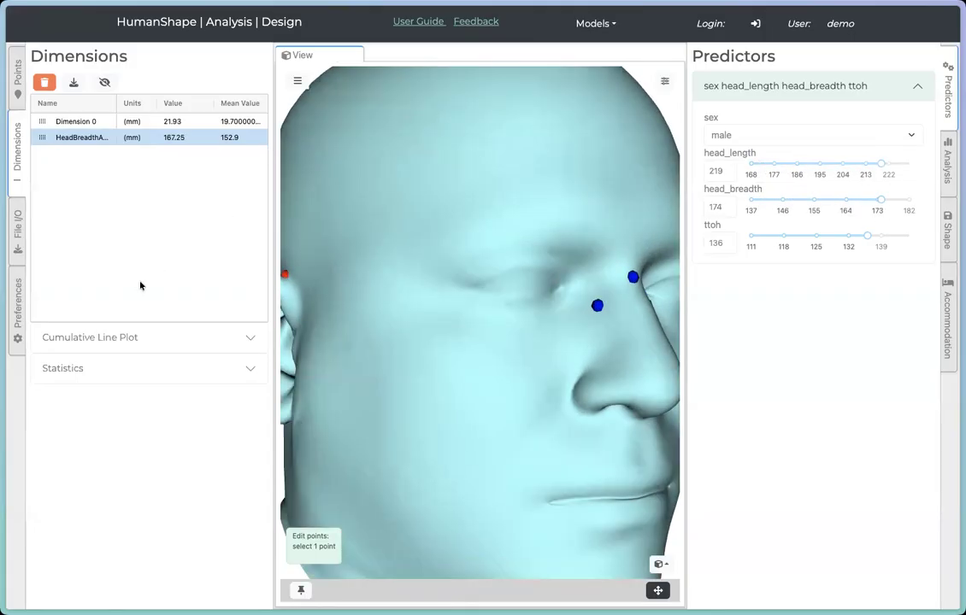
Examine the cumulative line plot of HeadBreadthAtEar for all, male and female groups, enlarging it for reading
{"action": "left_click", "coordinate": [133, 341]}
{"action": "scroll", "coordinate": [240, 370], "scroll_direction": "down", "scroll_amount": 1}
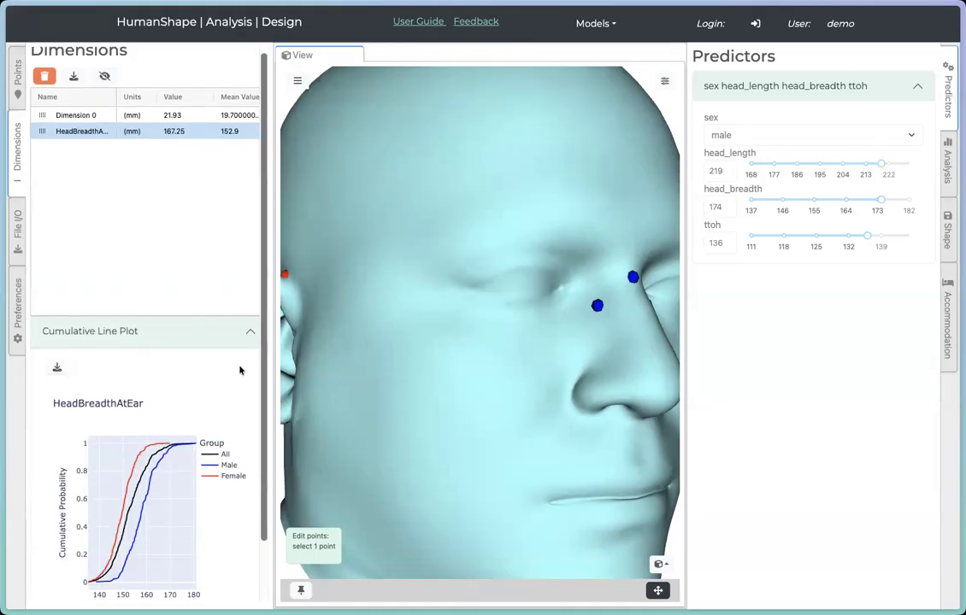
{"action": "scroll", "coordinate": [240, 370], "scroll_direction": "down", "scroll_amount": 1}
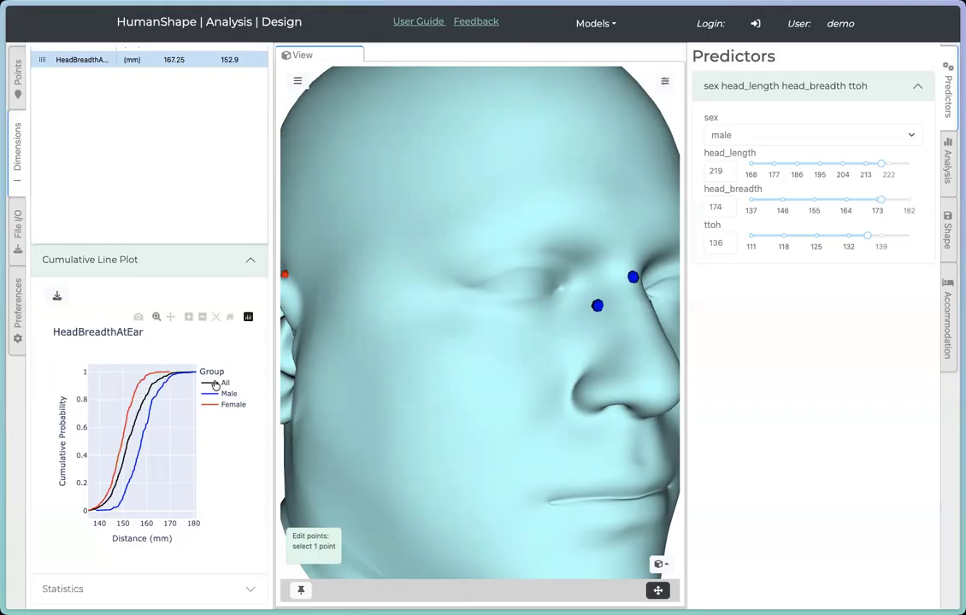
{"action": "left_click_drag", "start_coordinate": [274, 472], "coordinate": [433, 457]}
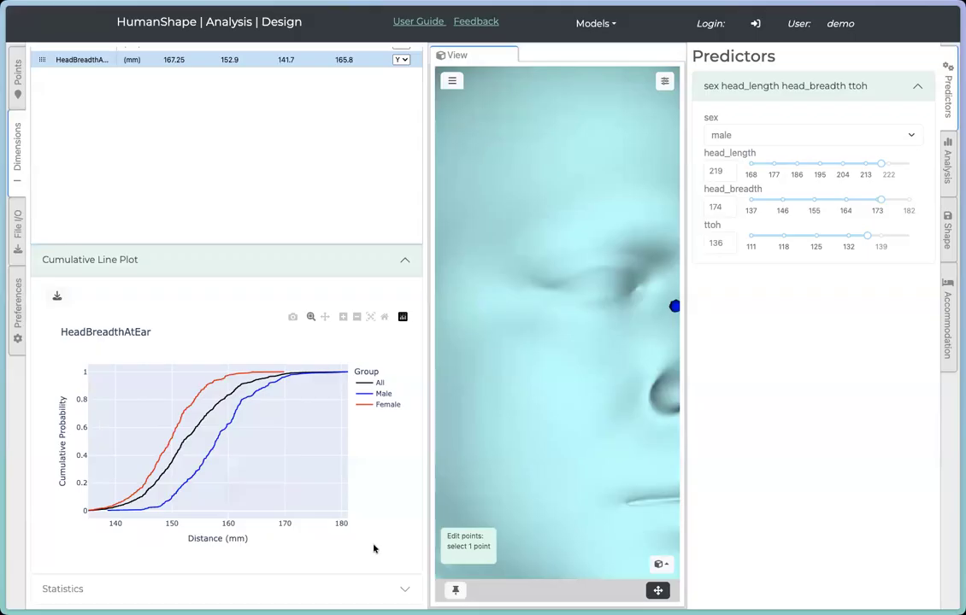
{"action": "left_click", "coordinate": [404, 260]}
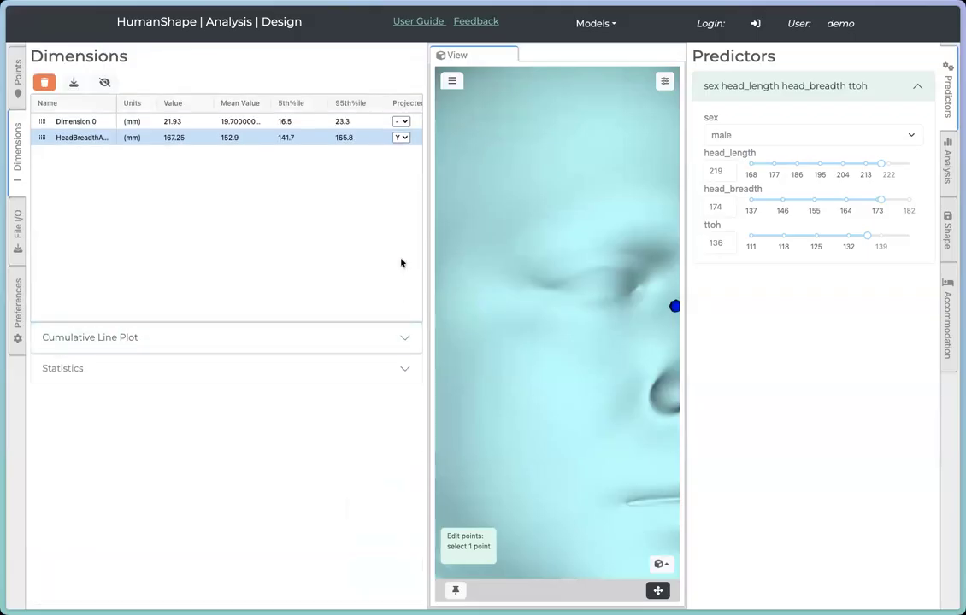
Review the statistics table for HeadBreadthAtEar by sex, close it and restore the wider 3D view
{"action": "left_click", "coordinate": [406, 370]}
{"action": "scroll", "coordinate": [354, 402], "scroll_direction": "down", "scroll_amount": 2}
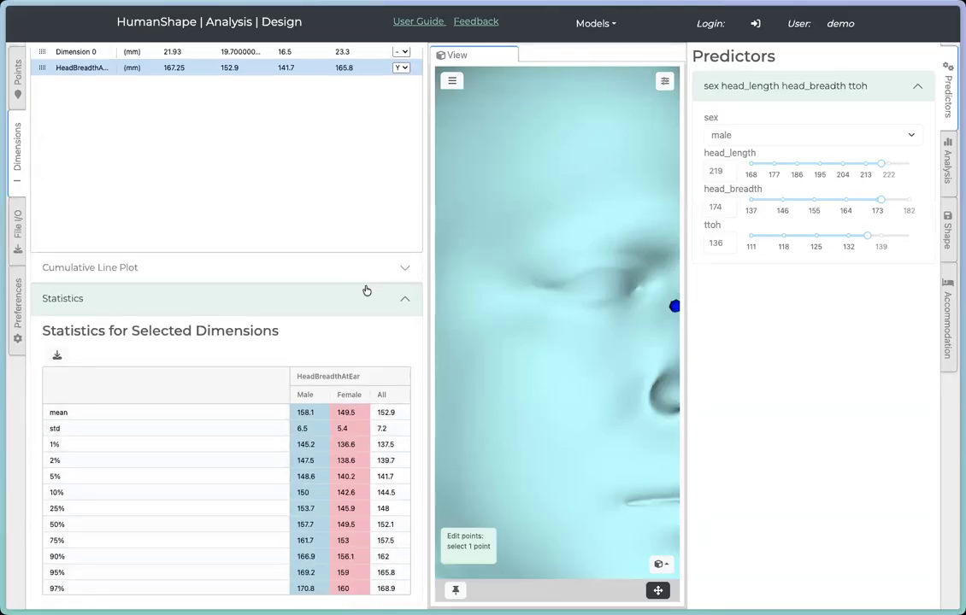
{"action": "left_click", "coordinate": [401, 300]}
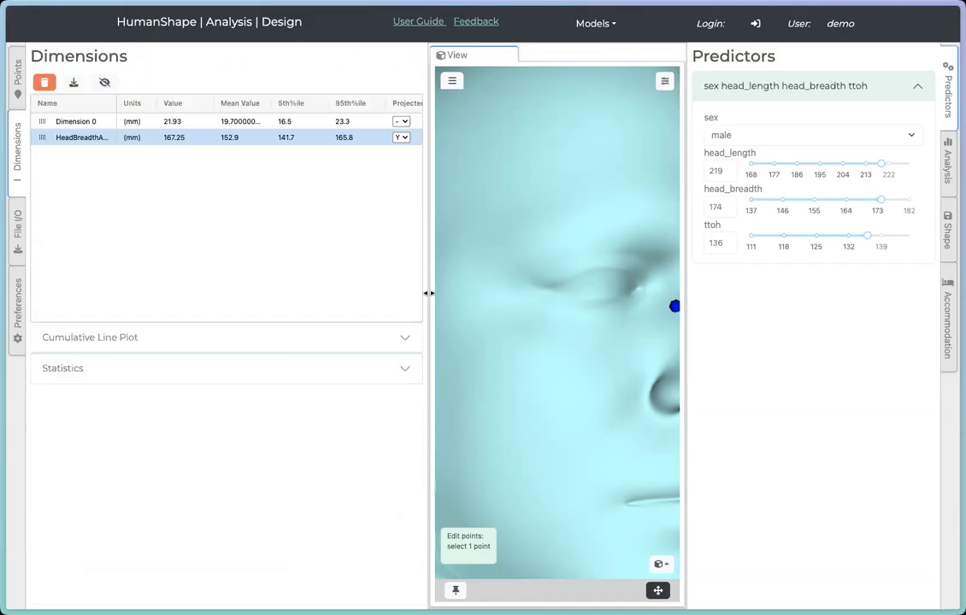
{"action": "left_click_drag", "start_coordinate": [427, 293], "coordinate": [248, 294]}
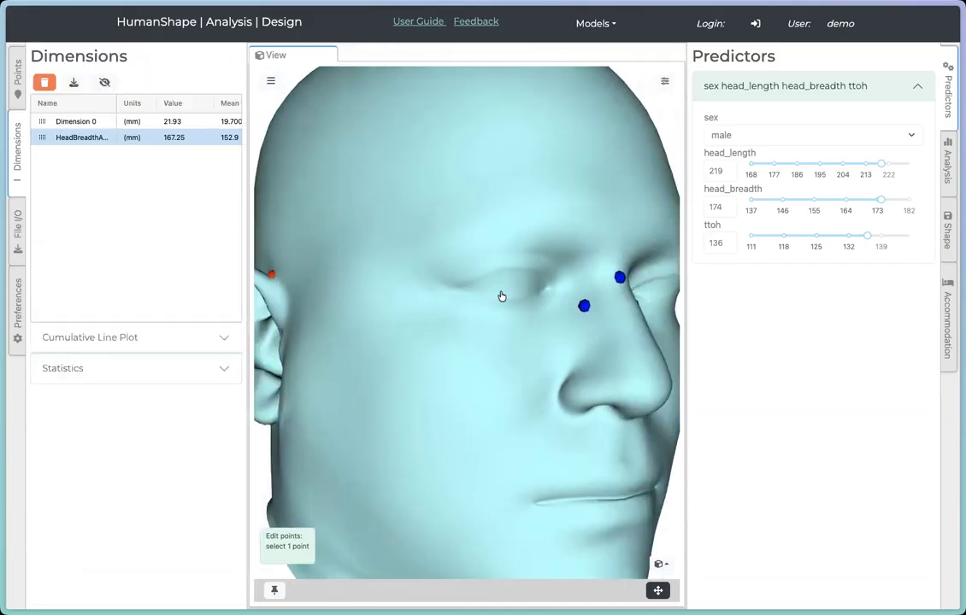
Rename Dimension 0 as NoseWidth
{"action": "left_click", "coordinate": [89, 123]}
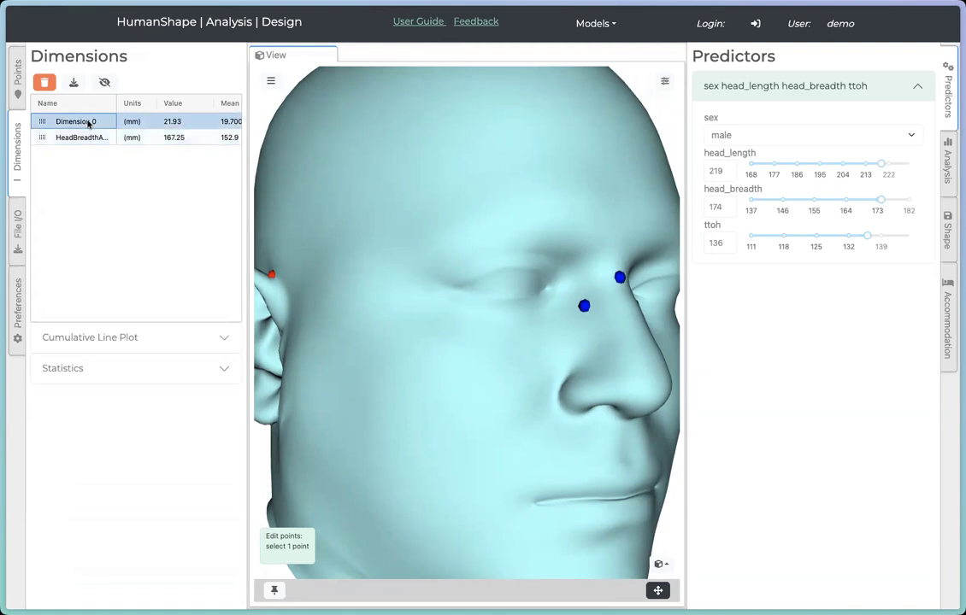
{"action": "double_click", "coordinate": [87, 122]}
{"action": "type", "text": "NoseWid"}
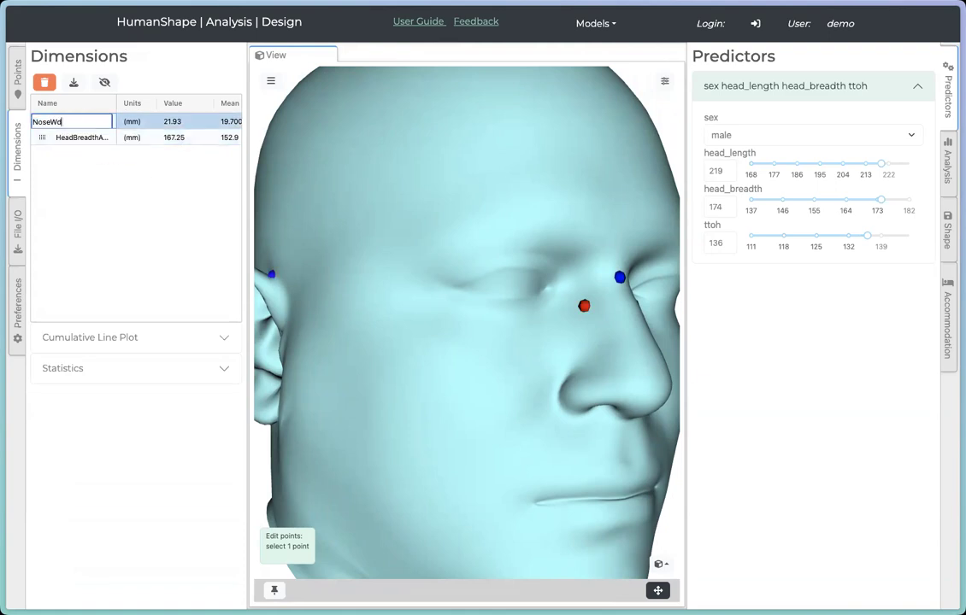
{"action": "type", "text": "th"}
{"action": "key", "text": "Return"}
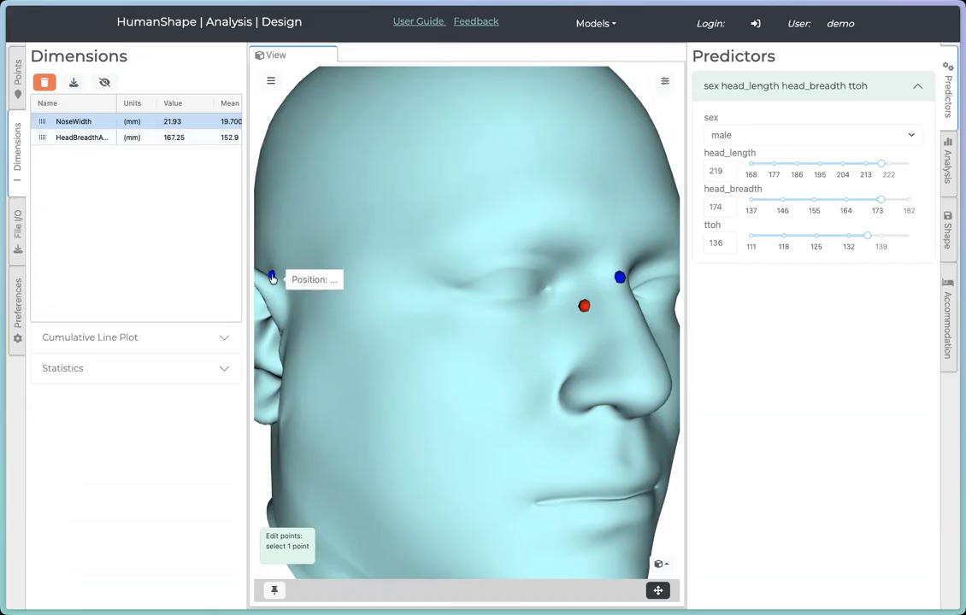
Create a dimension between the point above the ear and the nose bridge point, and name it EarToNose
{"action": "mouse_move", "coordinate": [619, 277]}
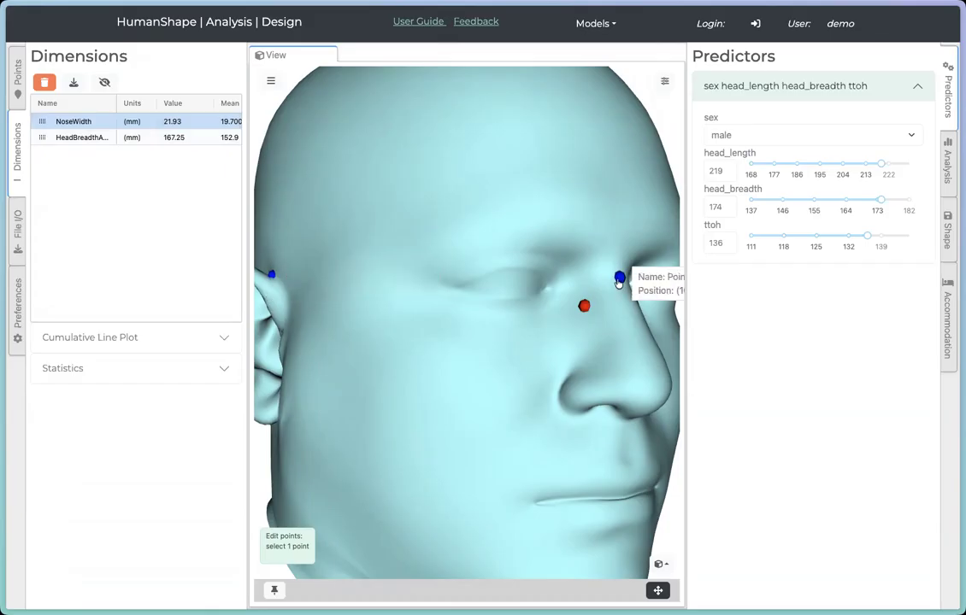
{"action": "mouse_move", "coordinate": [272, 277]}
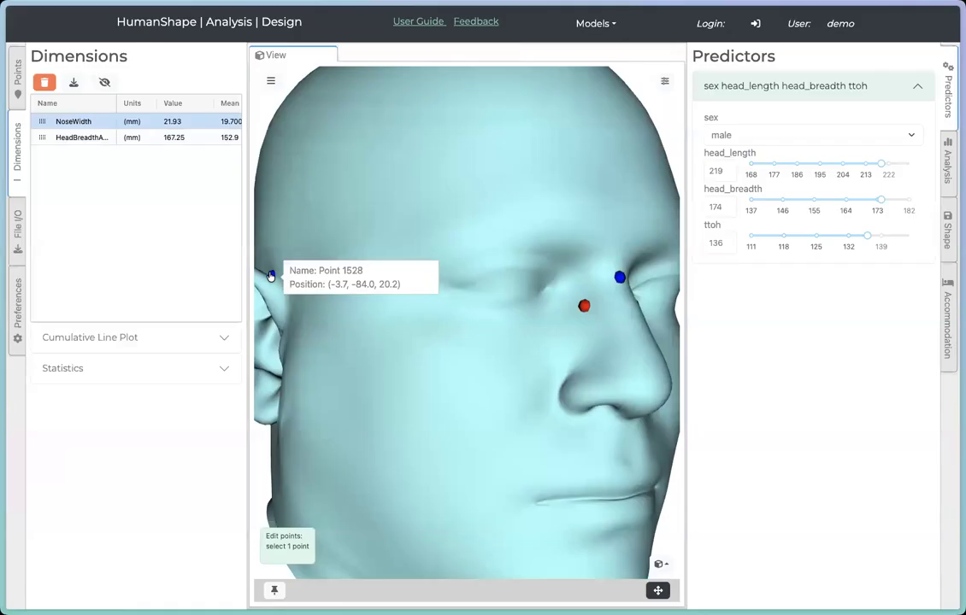
{"action": "left_click", "coordinate": [271, 275]}
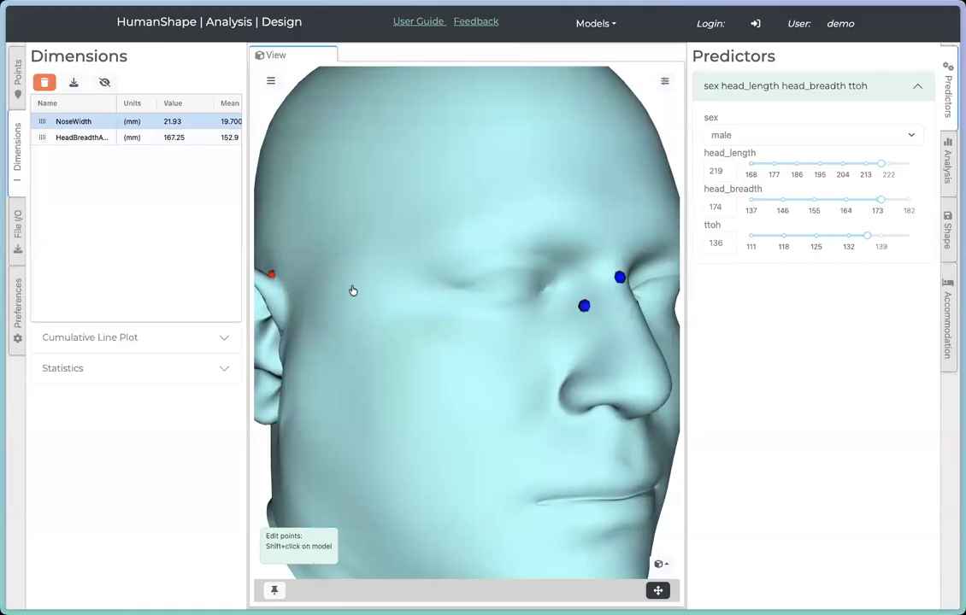
{"action": "left_click", "coordinate": [619, 278]}
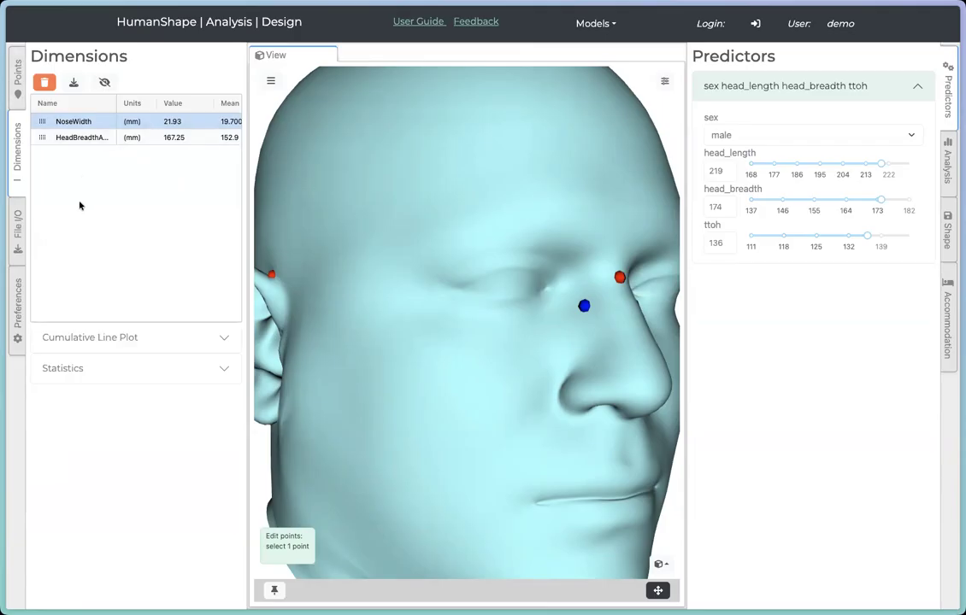
{"action": "left_click", "coordinate": [19, 73]}
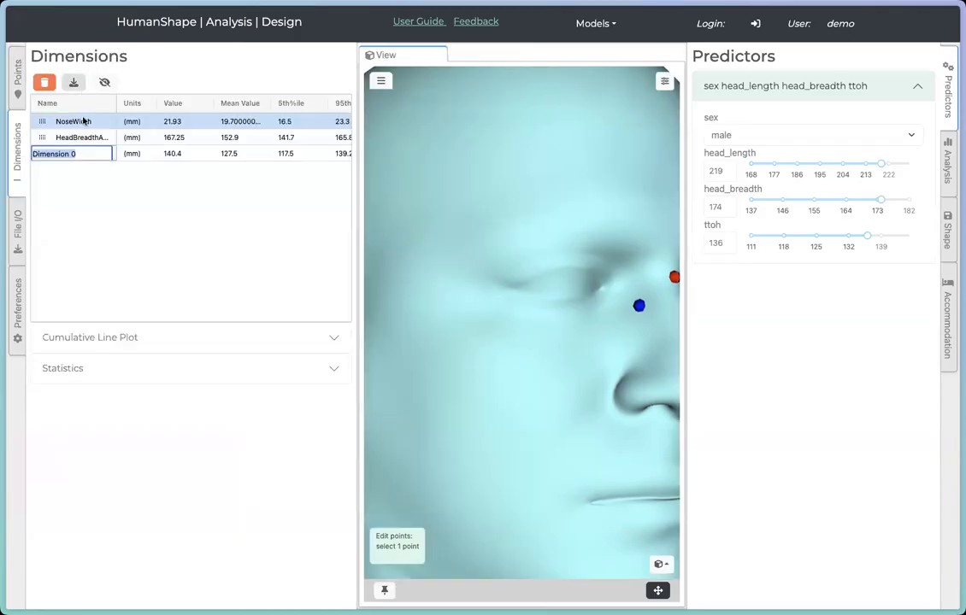
{"action": "left_click", "coordinate": [86, 82]}
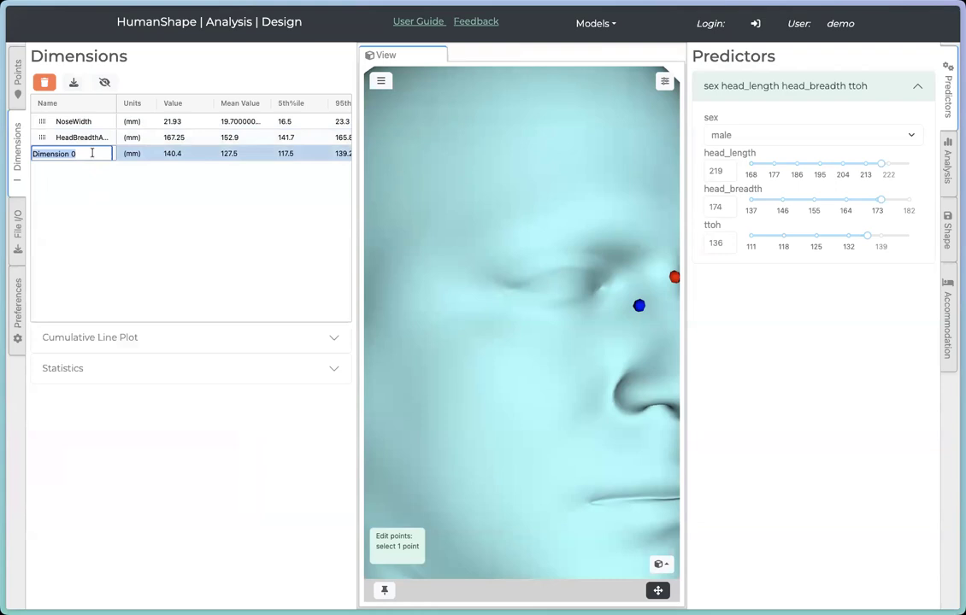
{"action": "type", "text": "EarToNose"}
{"action": "key", "text": "Return"}
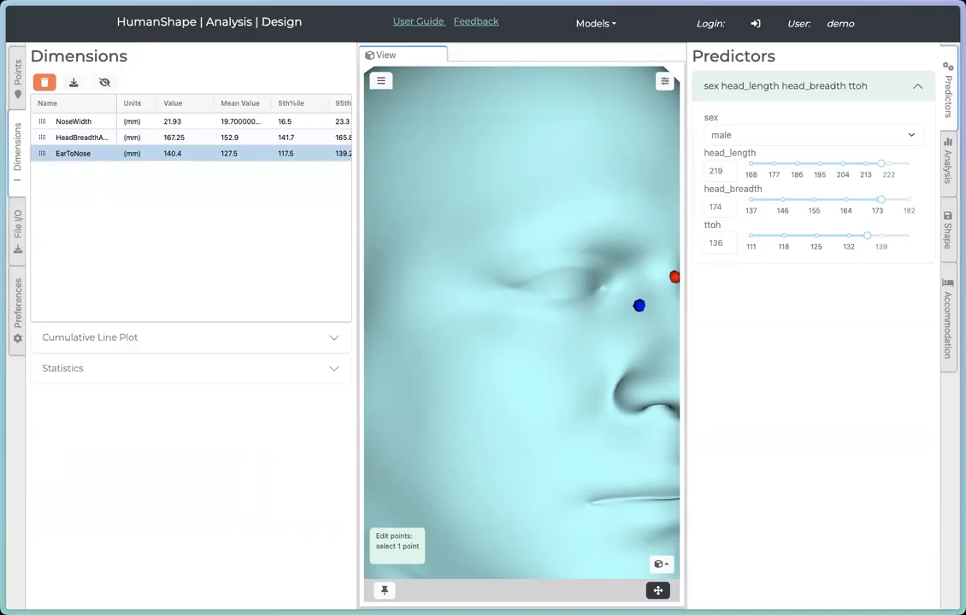
Project the EarToNose dimension onto the X axis
{"action": "left_click_drag", "start_coordinate": [357, 182], "coordinate": [450, 179]}
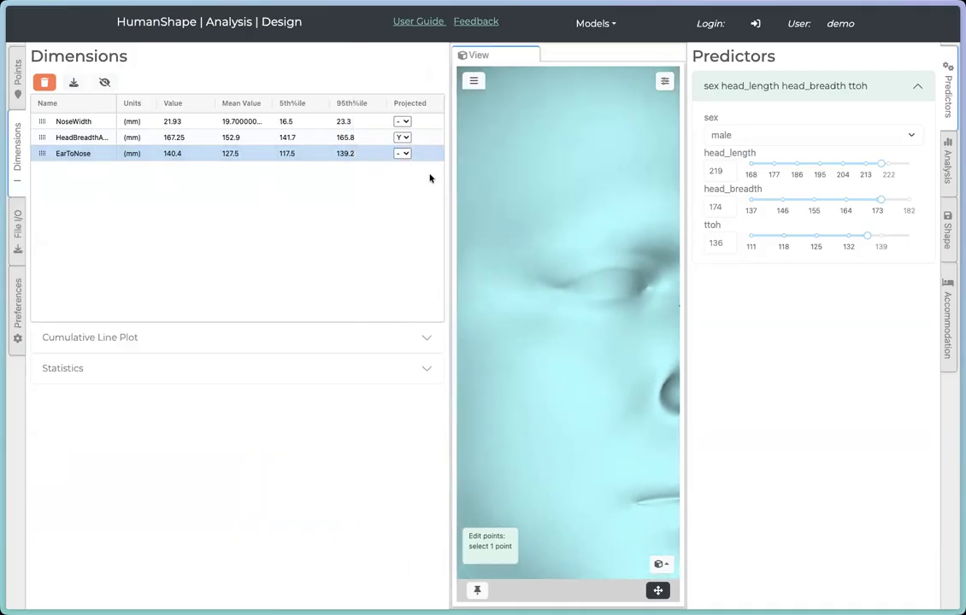
{"action": "left_click", "coordinate": [402, 155]}
{"action": "left_click", "coordinate": [404, 168]}
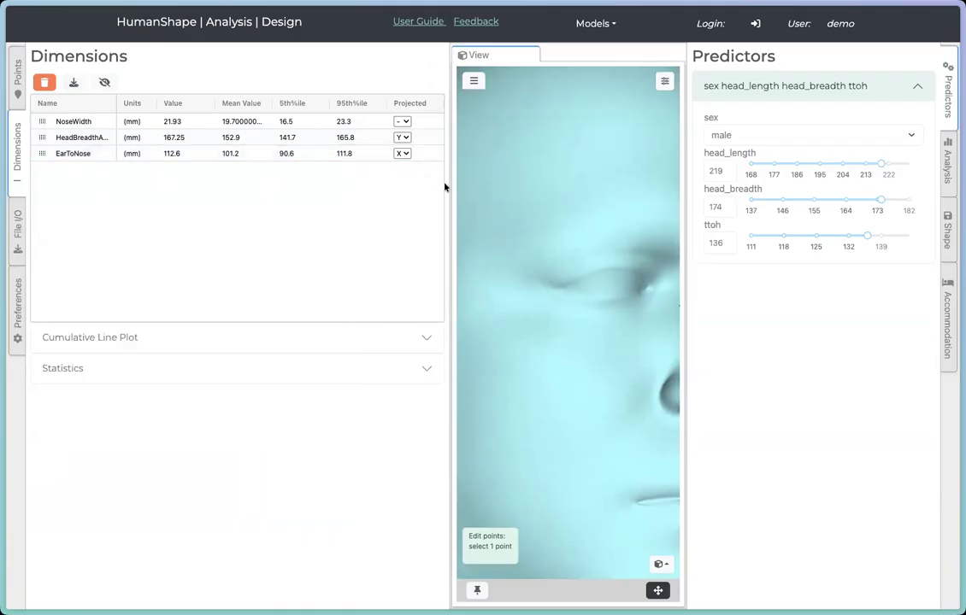
{"action": "left_click_drag", "start_coordinate": [451, 183], "coordinate": [277, 193]}
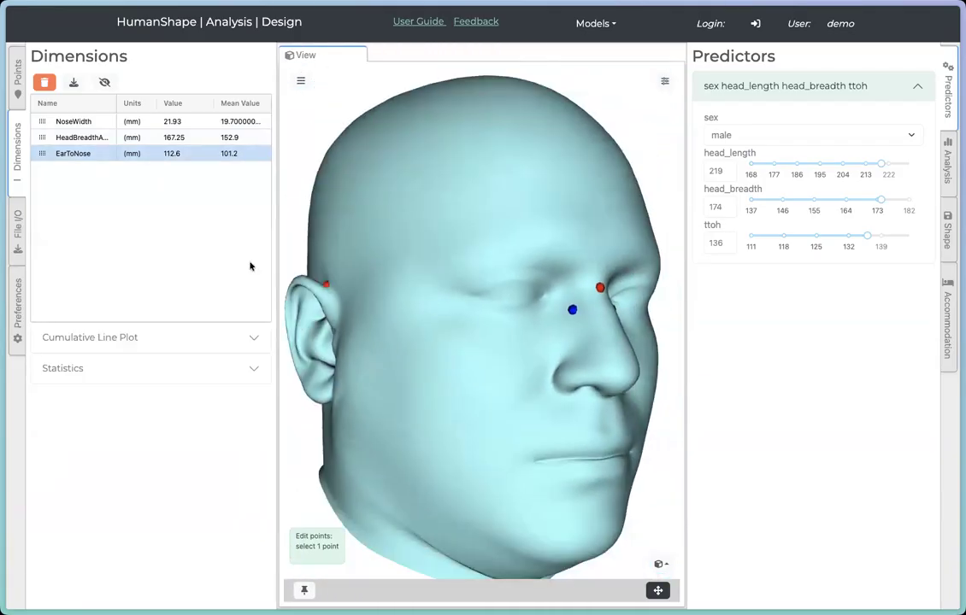
Set the predictors to female with head_length 178, head_breadth 143 and ttoh 116
{"action": "left_click_drag", "start_coordinate": [277, 242], "coordinate": [342, 274]}
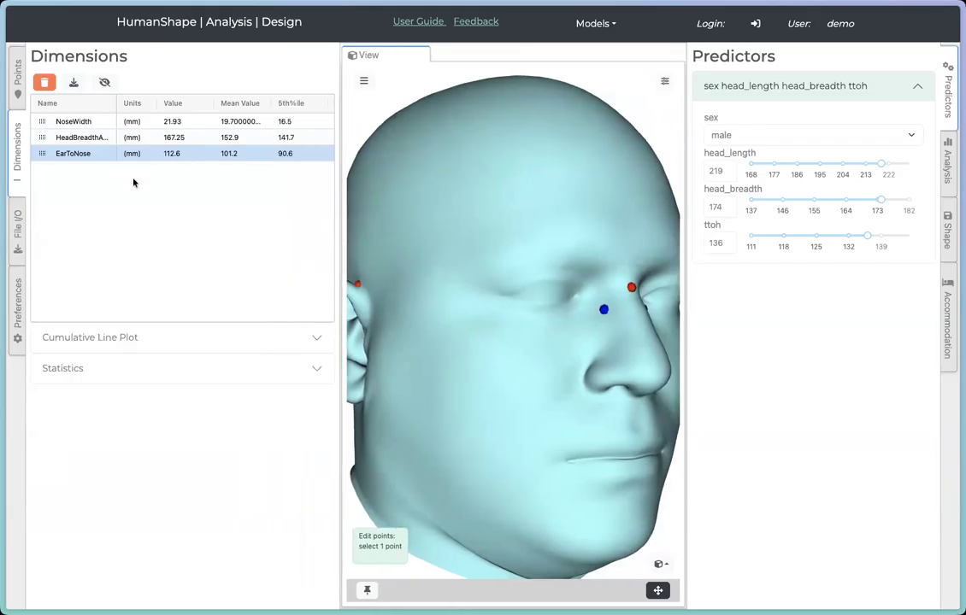
{"action": "mouse_move", "coordinate": [526, 387]}
{"action": "left_mouse_down"}
{"action": "mouse_move", "coordinate": [496, 394]}
{"action": "mouse_move", "coordinate": [538, 384]}
{"action": "left_mouse_up"}
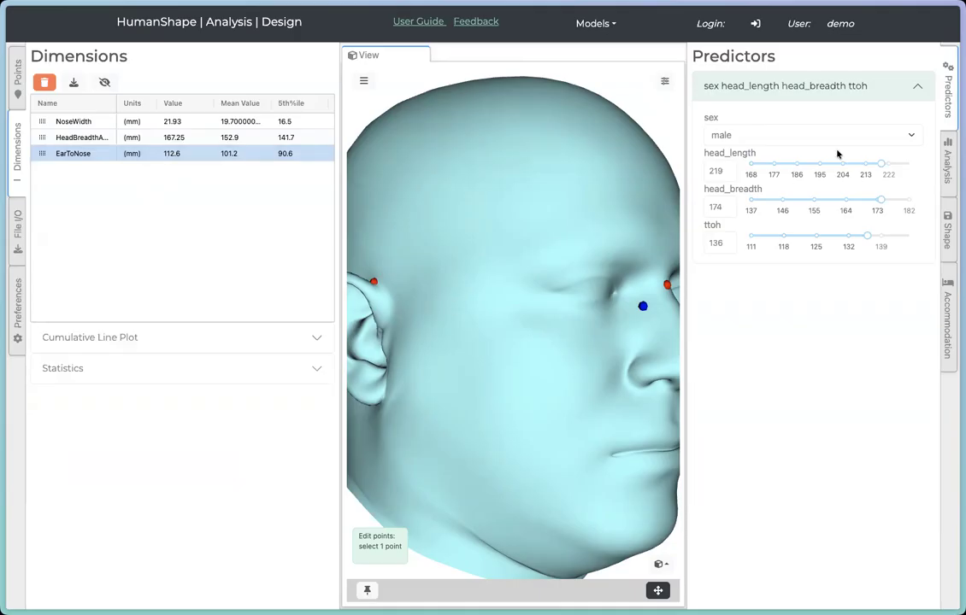
{"action": "left_click", "coordinate": [775, 163]}
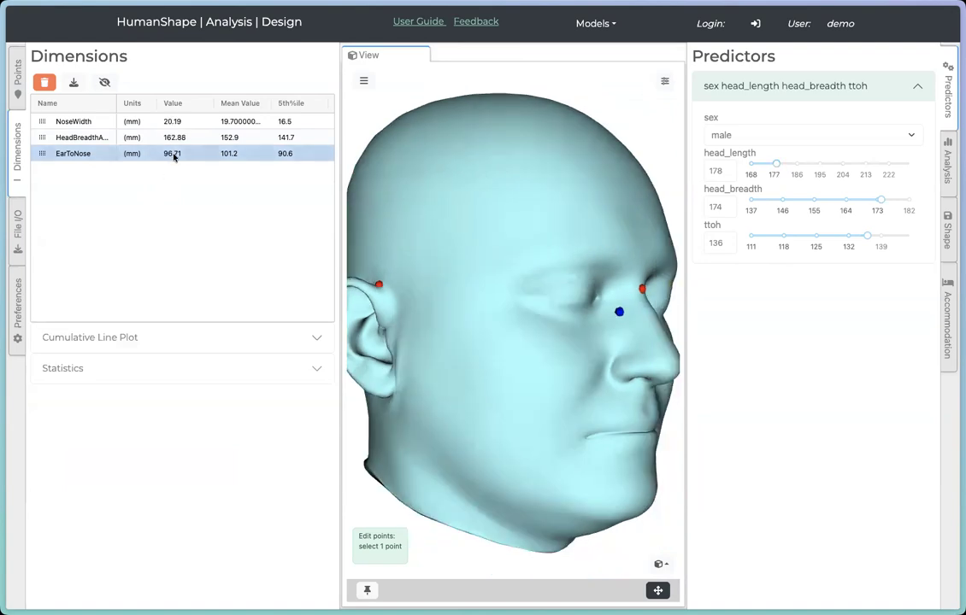
{"action": "left_click", "coordinate": [755, 133]}
{"action": "left_click", "coordinate": [755, 150]}
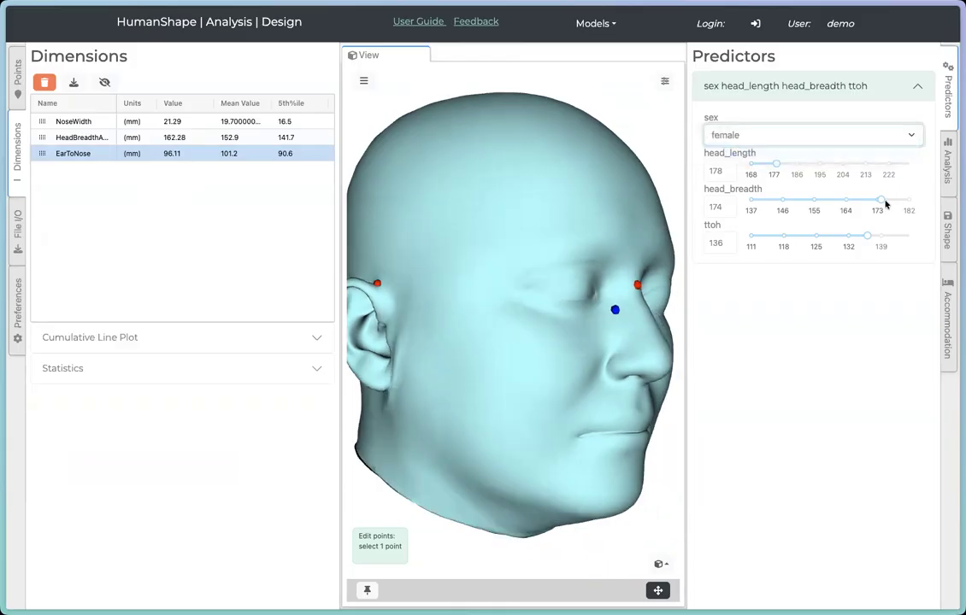
{"action": "left_click", "coordinate": [773, 203]}
{"action": "left_click_drag", "start_coordinate": [867, 235], "coordinate": [774, 246]}
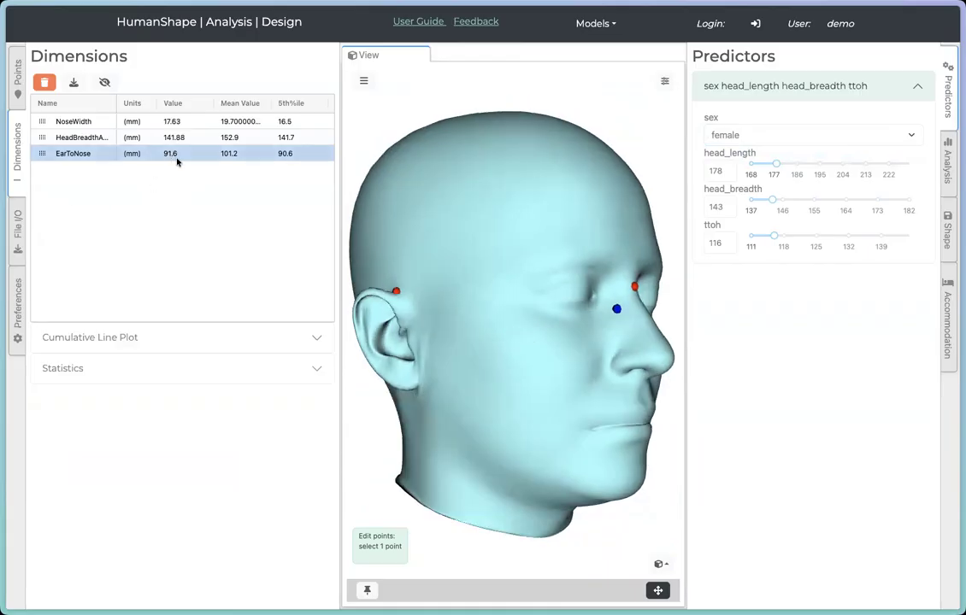
Enlarge the female head by setting head_length to 222 and head_breadth to 176
{"action": "left_click_drag", "start_coordinate": [775, 163], "coordinate": [889, 164]}
{"action": "left_click_drag", "start_coordinate": [772, 200], "coordinate": [888, 200]}
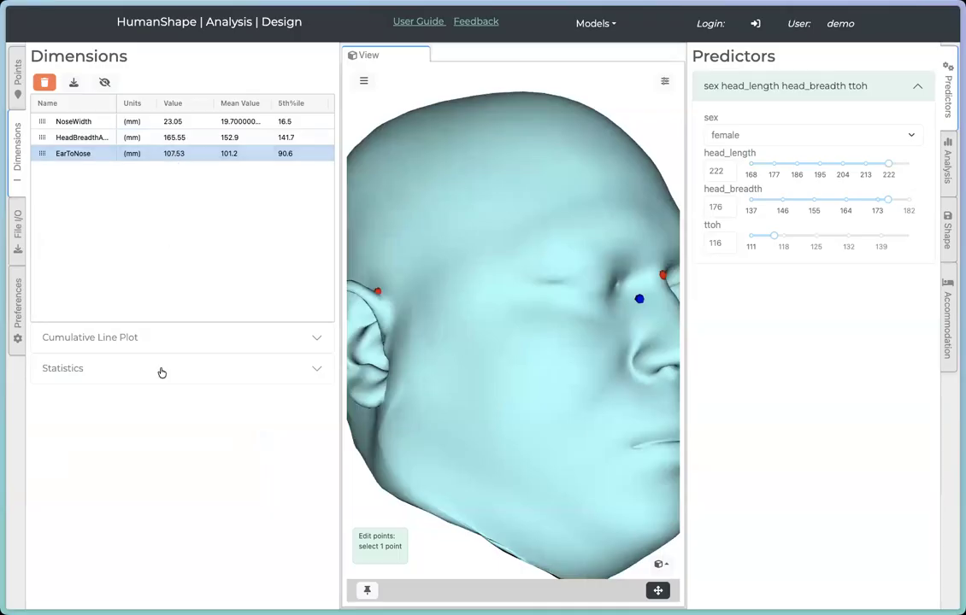
Examine the cumulative line plot of the EarToNose dimension
{"action": "left_click", "coordinate": [198, 345]}
{"action": "scroll", "coordinate": [299, 390], "scroll_direction": "down", "scroll_amount": 2}
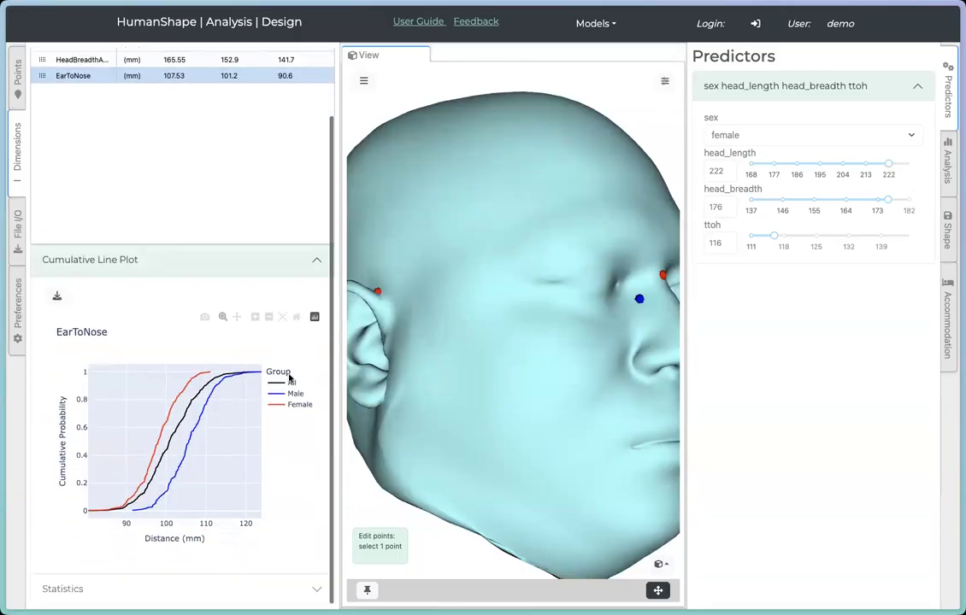
{"action": "mouse_move", "coordinate": [218, 386]}
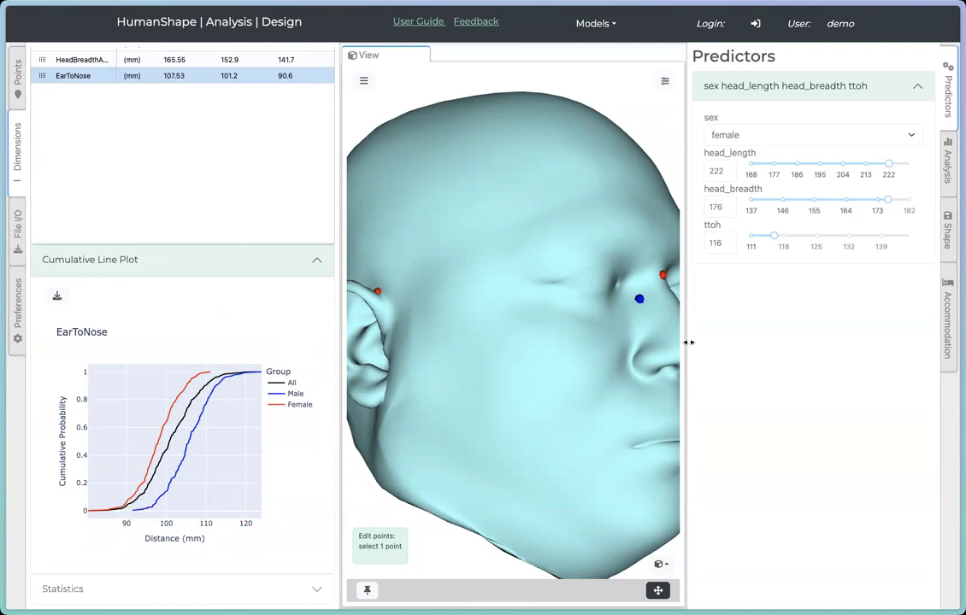
Fit the whole head between a narrower dimensions panel and a wider Predictors panel, and expand the view's tool list
{"action": "left_click_drag", "start_coordinate": [688, 344], "coordinate": [769, 332]}
{"action": "left_click_drag", "start_coordinate": [619, 396], "coordinate": [604, 401]}
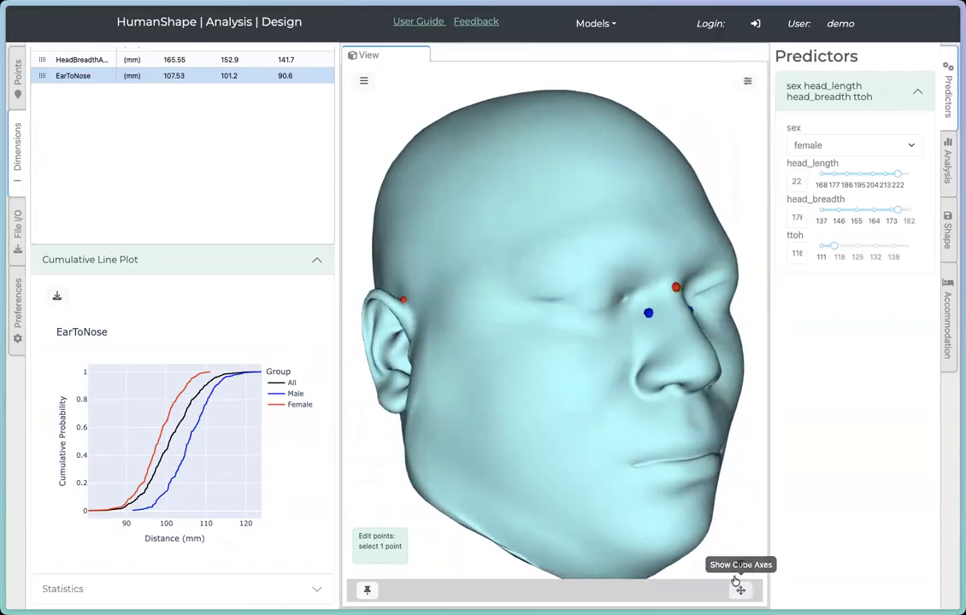
{"action": "scroll", "coordinate": [638, 484], "scroll_direction": "down", "scroll_amount": 10}
{"action": "scroll", "coordinate": [637, 485], "scroll_direction": "up", "scroll_amount": 5}
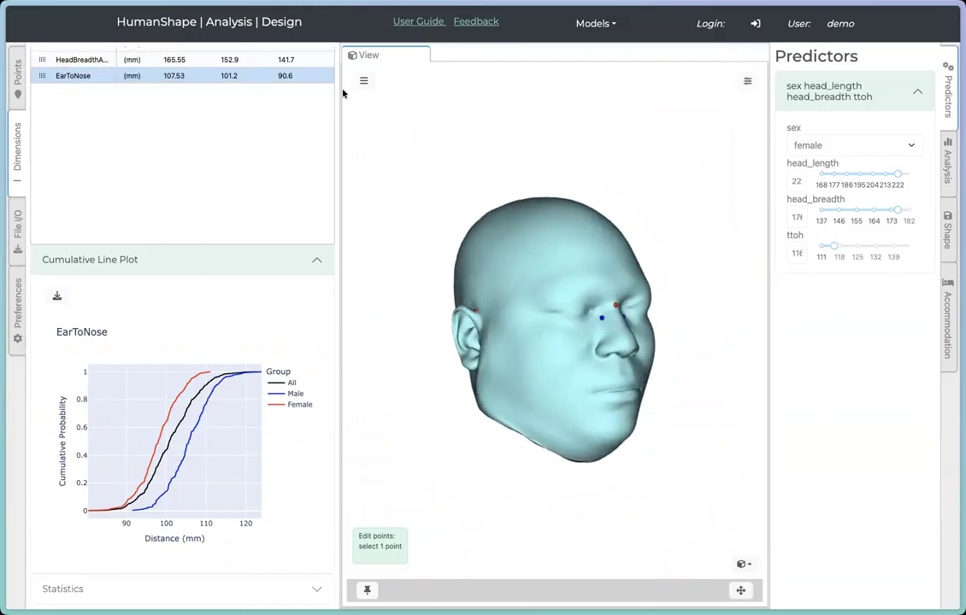
{"action": "left_click_drag", "start_coordinate": [338, 93], "coordinate": [228, 94]}
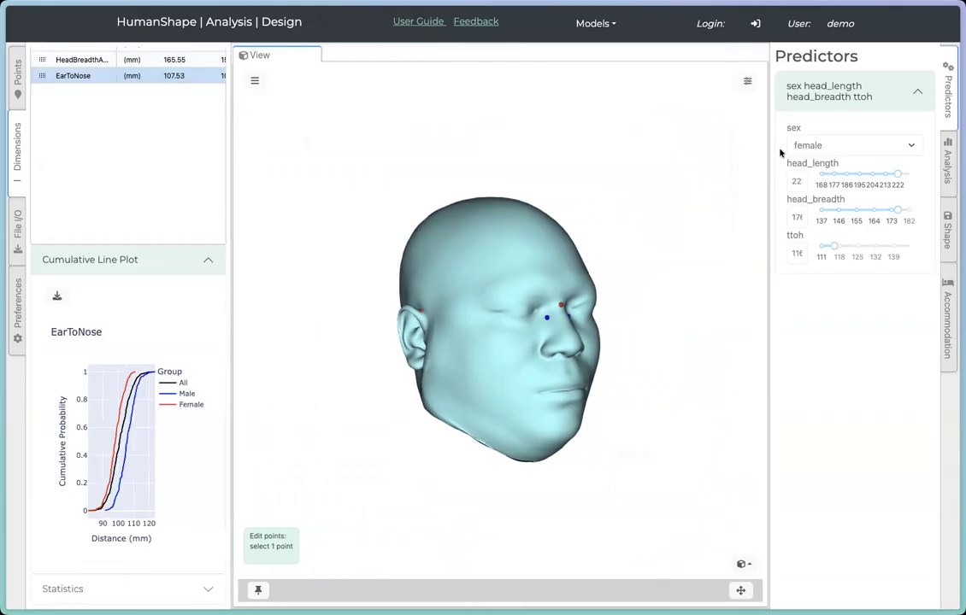
{"action": "left_click_drag", "start_coordinate": [768, 158], "coordinate": [586, 181]}
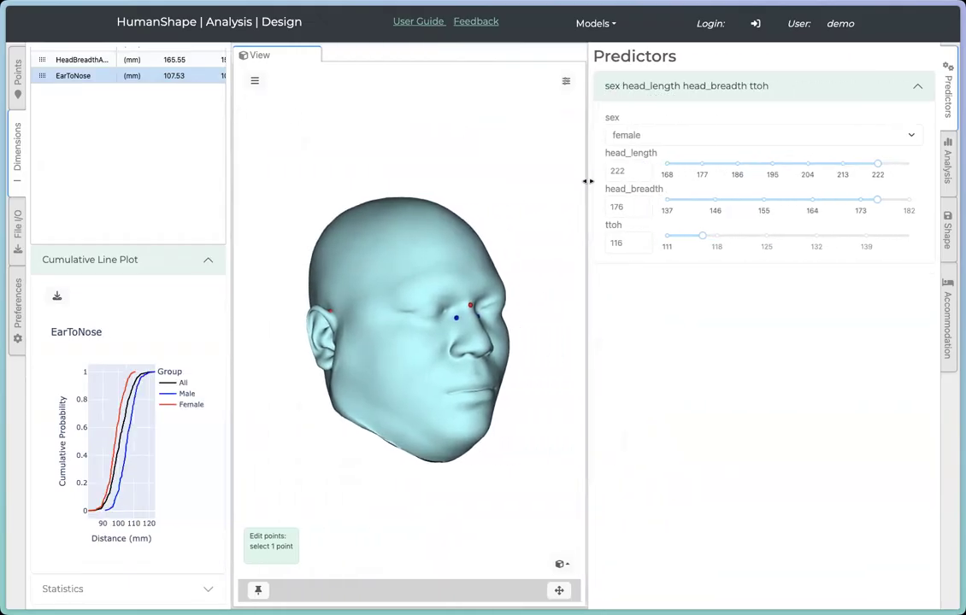
{"action": "left_click_drag", "start_coordinate": [540, 289], "coordinate": [389, 290]}
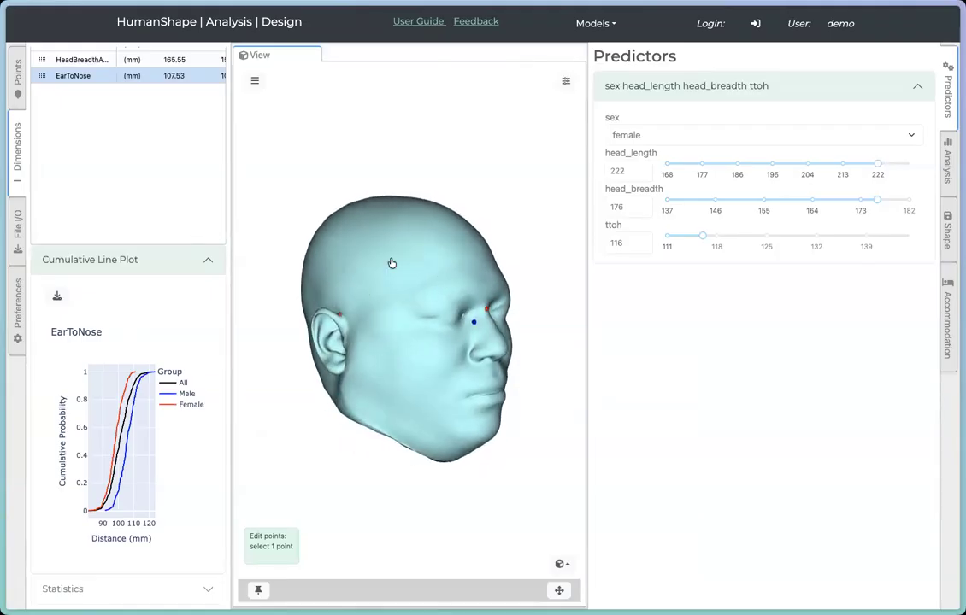
{"action": "left_click", "coordinate": [256, 81]}
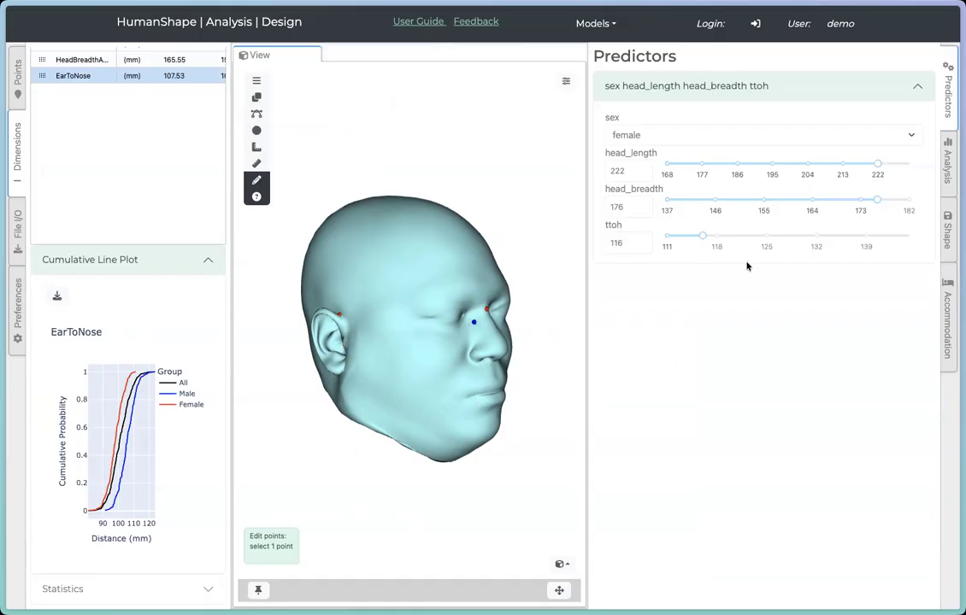
Reduce the female head's predictors to head_breadth 158 and head_length 188
{"action": "left_click", "coordinate": [780, 200]}
{"action": "left_click", "coordinate": [743, 164]}
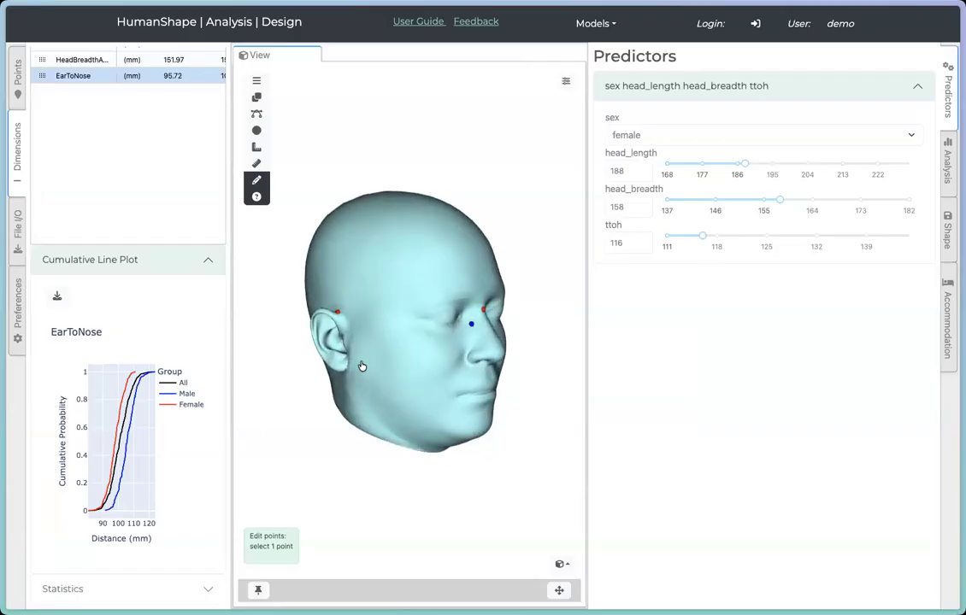
{"action": "mouse_move", "coordinate": [482, 400]}
{"action": "left_mouse_down"}
{"action": "mouse_move", "coordinate": [454, 426]}
{"action": "mouse_move", "coordinate": [475, 410]}
{"action": "mouse_move", "coordinate": [467, 413]}
{"action": "left_mouse_up"}
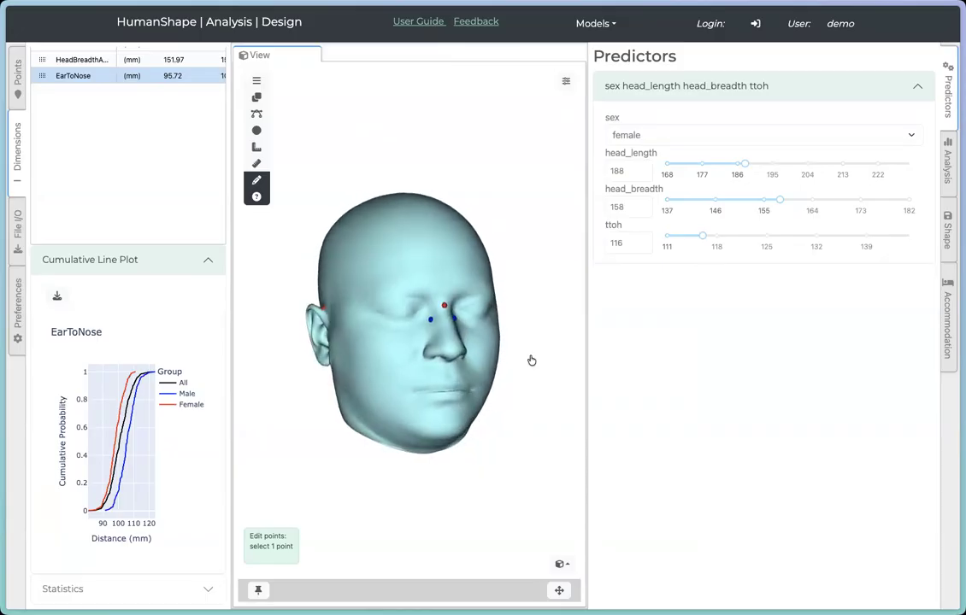
Show the population statistics with the Head Length vs Head Breadth plot, collapse the dimensions and points area, and widen the statistics area
{"action": "left_click_drag", "start_coordinate": [589, 128], "coordinate": [664, 126]}
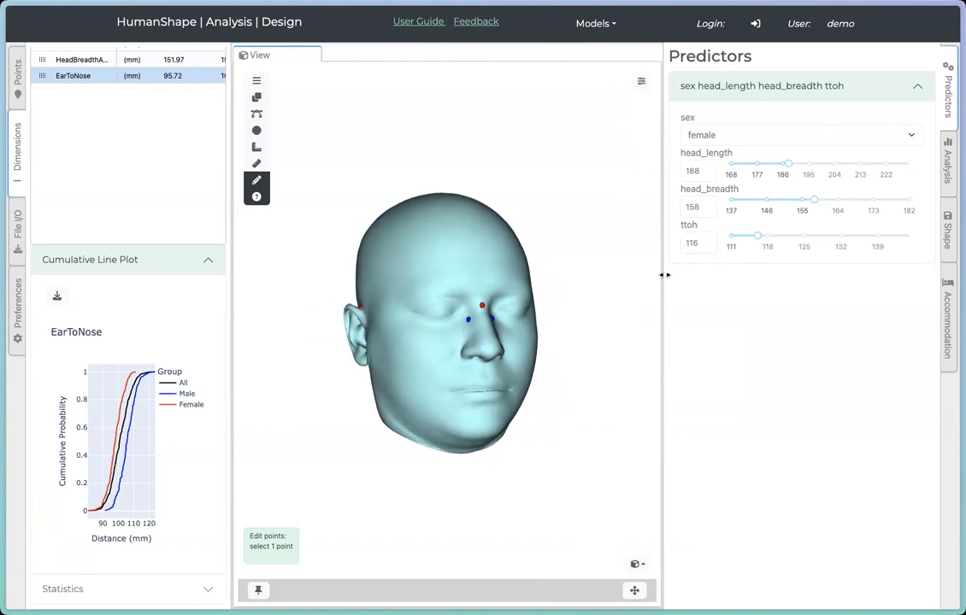
{"action": "left_click_drag", "start_coordinate": [664, 275], "coordinate": [645, 276]}
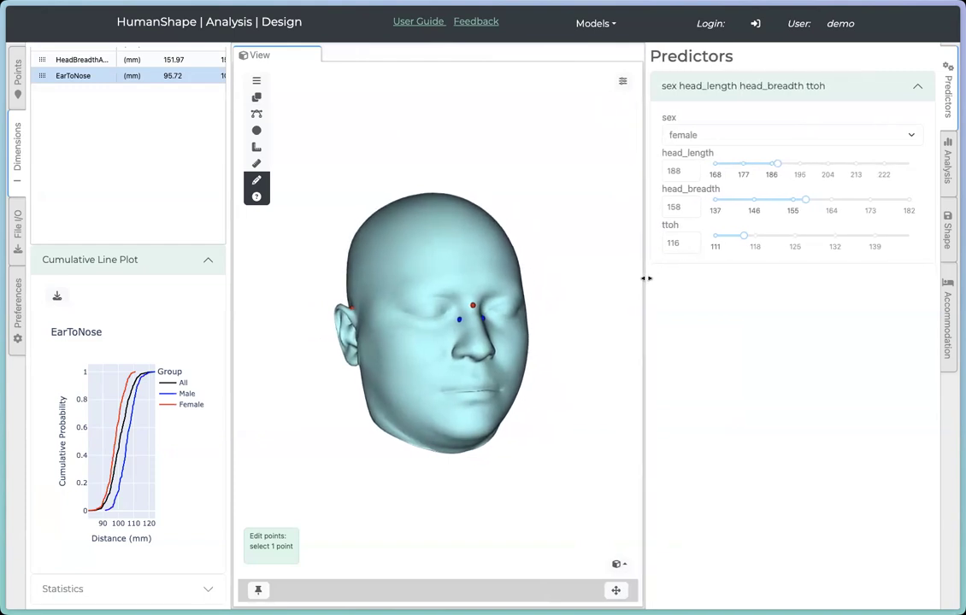
{"action": "left_click", "coordinate": [946, 158]}
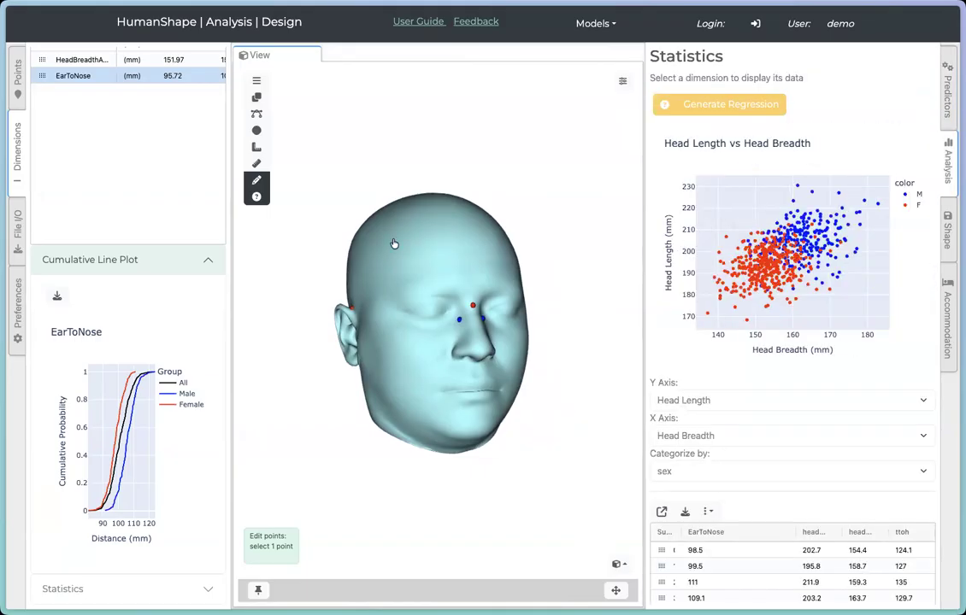
{"action": "left_click", "coordinate": [18, 74]}
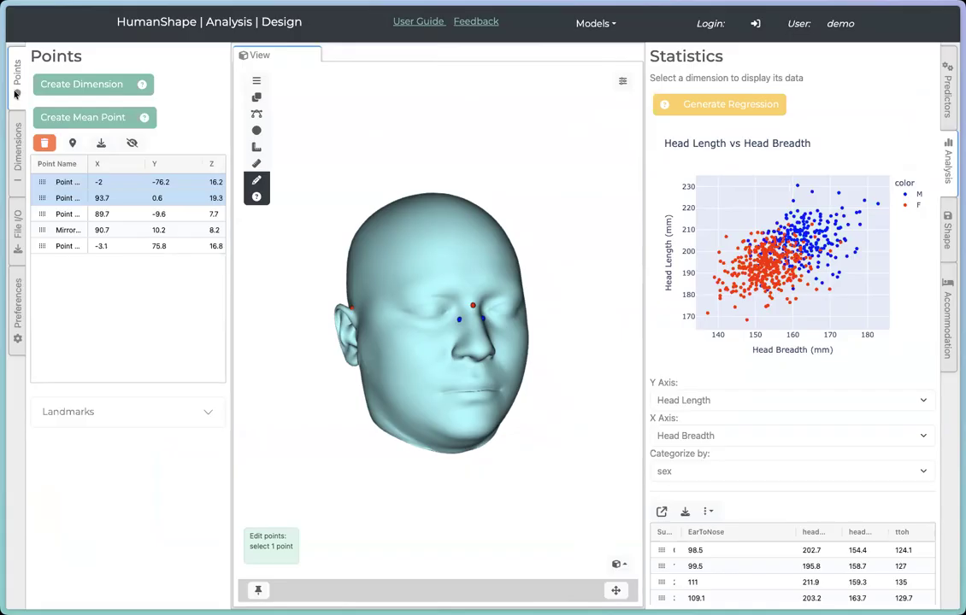
{"action": "left_click", "coordinate": [17, 86]}
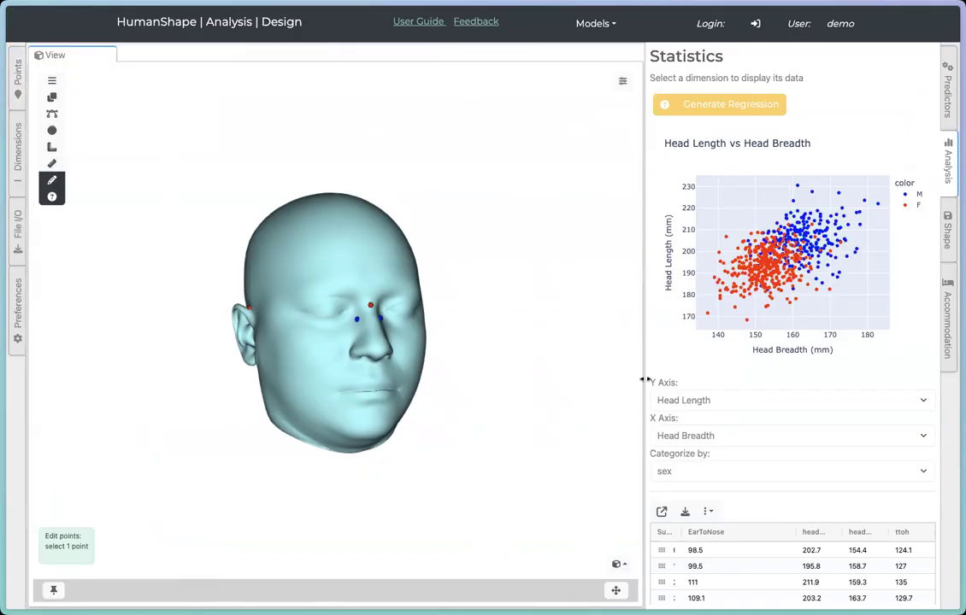
{"action": "left_click_drag", "start_coordinate": [641, 384], "coordinate": [561, 384]}
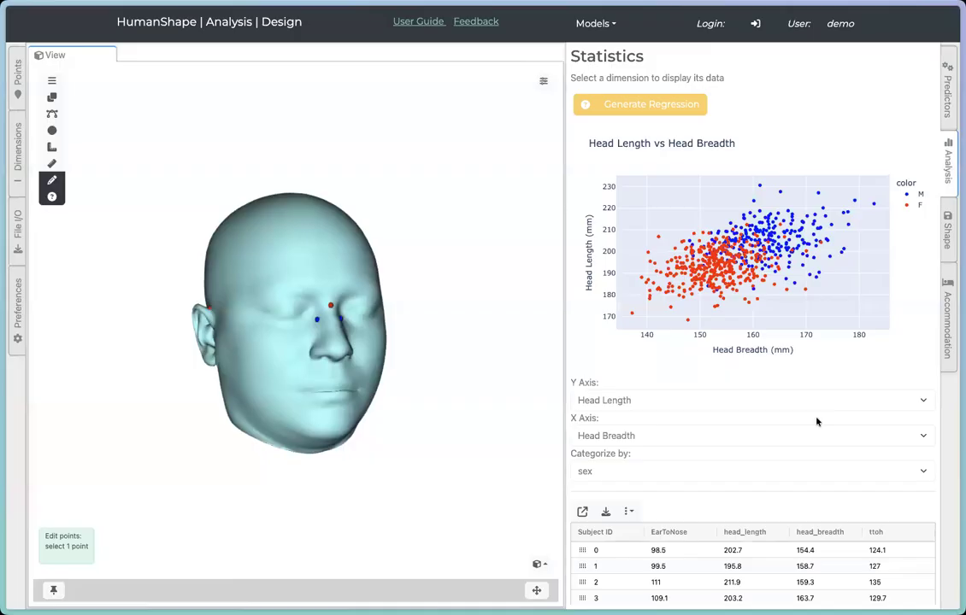
Load the subjects with head breadths 150.8, 155.4 and 163.7 mm from the scatter plot and inspect the landmark points on the head
{"action": "left_click", "coordinate": [700, 270]}
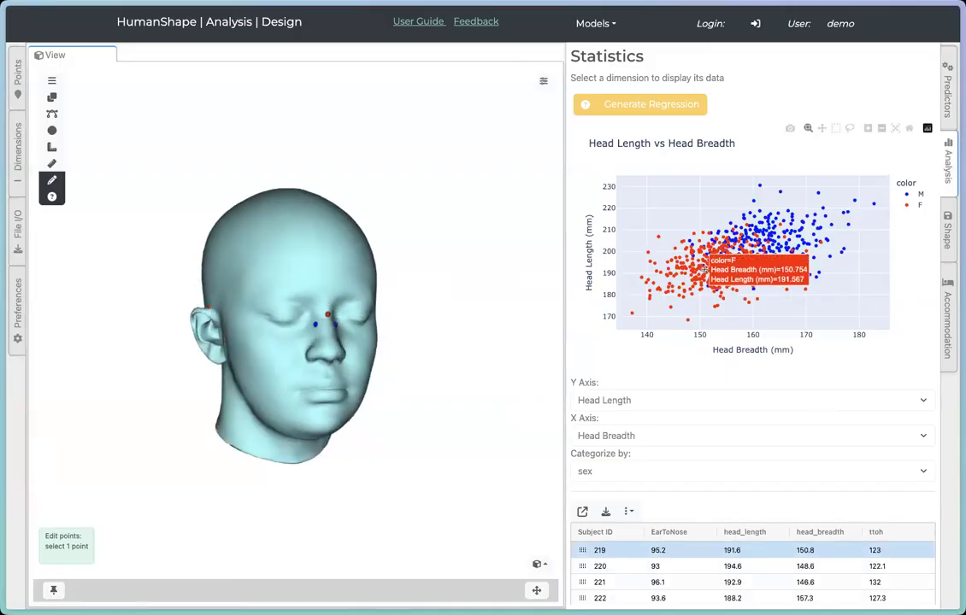
{"action": "left_click", "coordinate": [728, 246]}
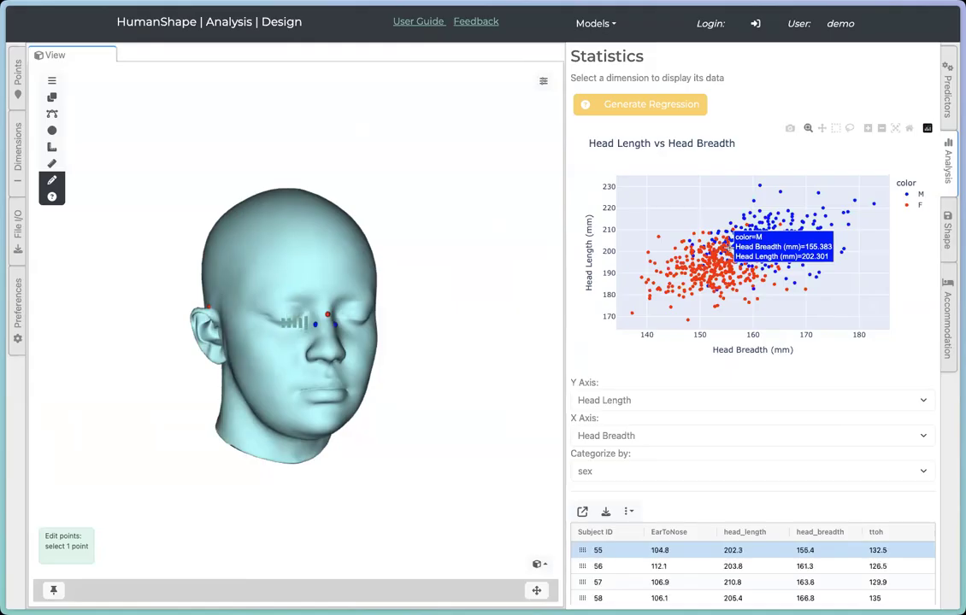
{"action": "left_click", "coordinate": [772, 245]}
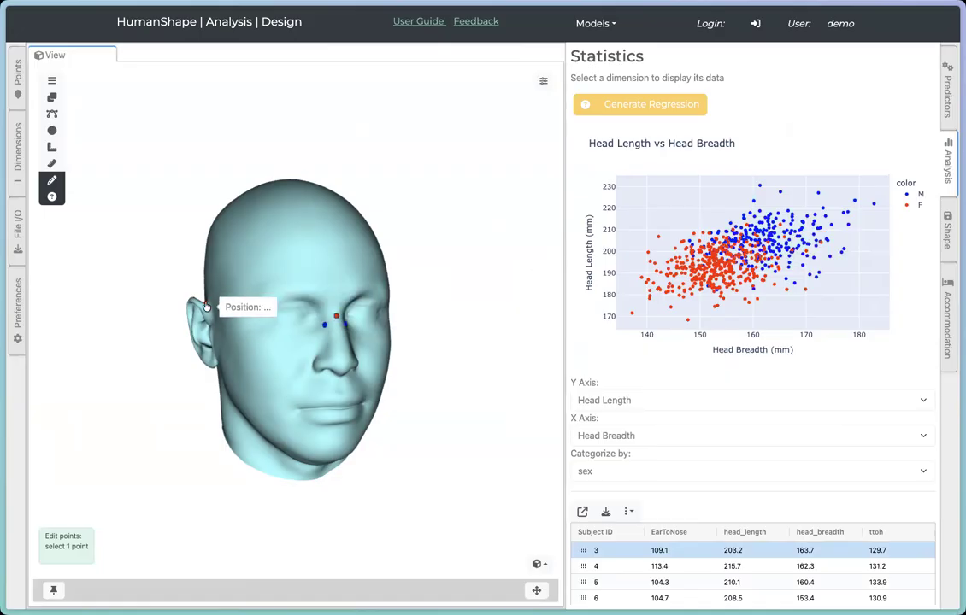
{"action": "mouse_move", "coordinate": [338, 319]}
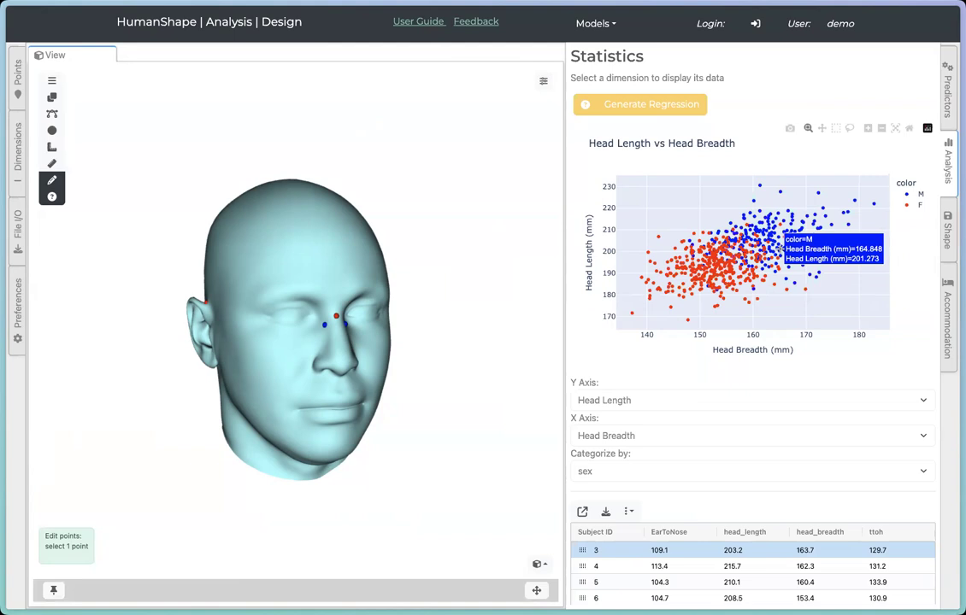
Load several more male and female subjects from the scatter plot, ending with the female of head breadth 155.3 and head length 190.6 mm
{"action": "left_click", "coordinate": [779, 248]}
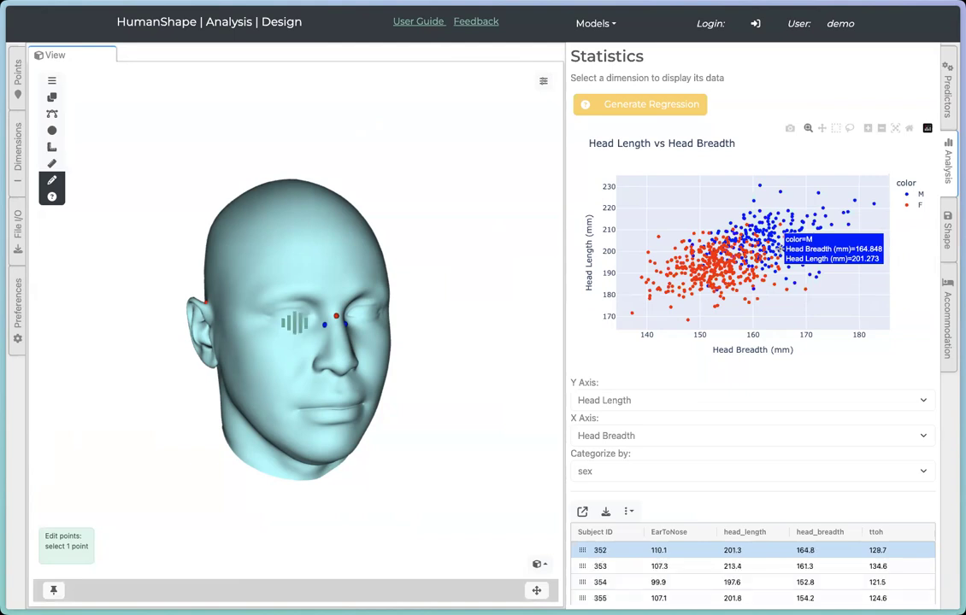
{"action": "left_click", "coordinate": [764, 248]}
{"action": "left_click", "coordinate": [753, 215]}
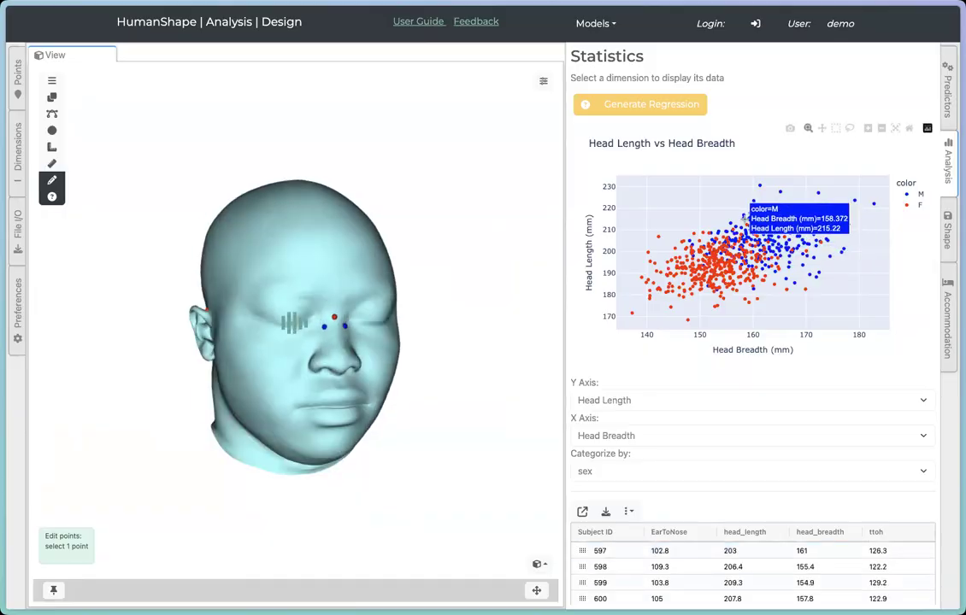
{"action": "left_click", "coordinate": [765, 275]}
{"action": "left_click", "coordinate": [693, 286]}
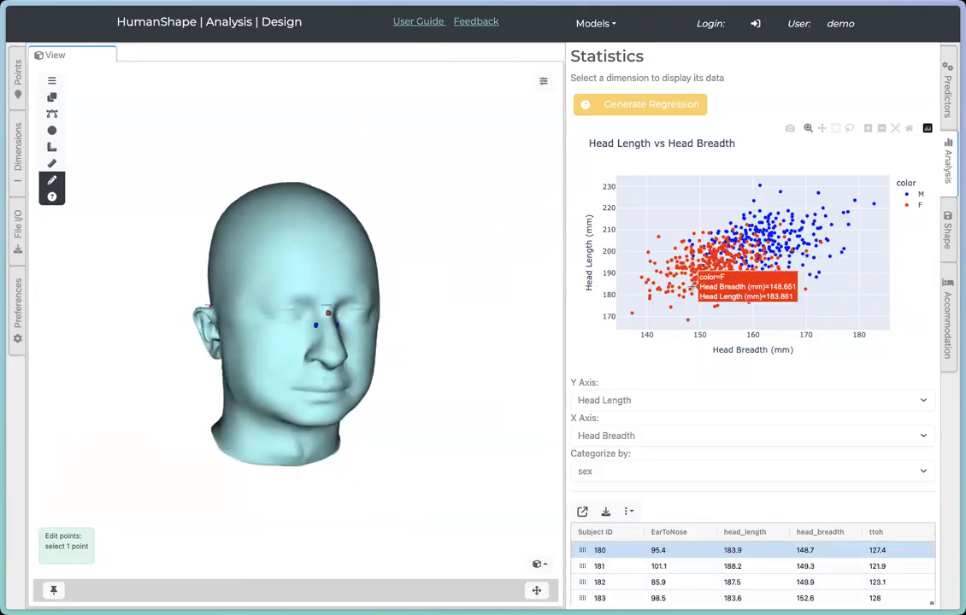
{"action": "left_click", "coordinate": [728, 271]}
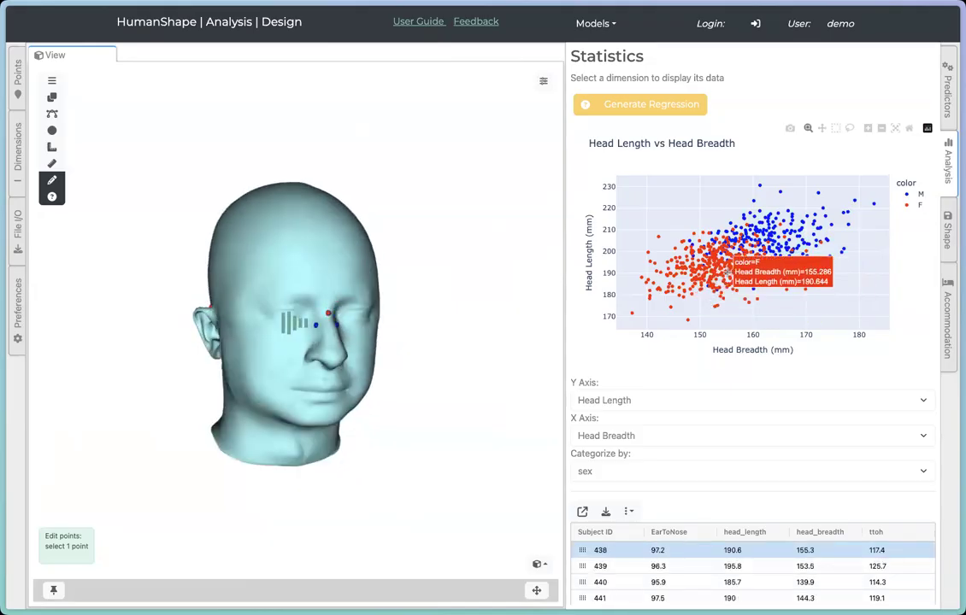